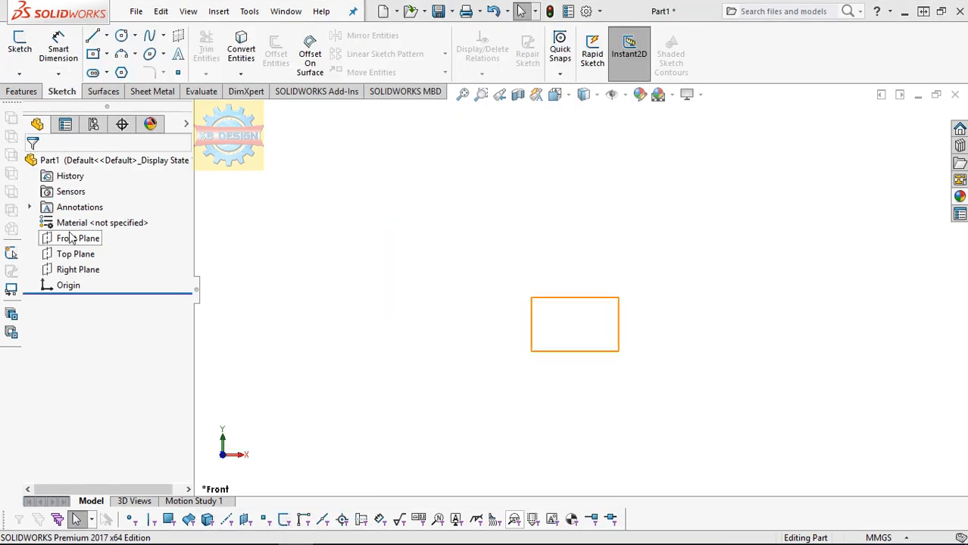
Start a sketch on the Front Plane and draw a vertical line up from the origin
left_click(70, 240)
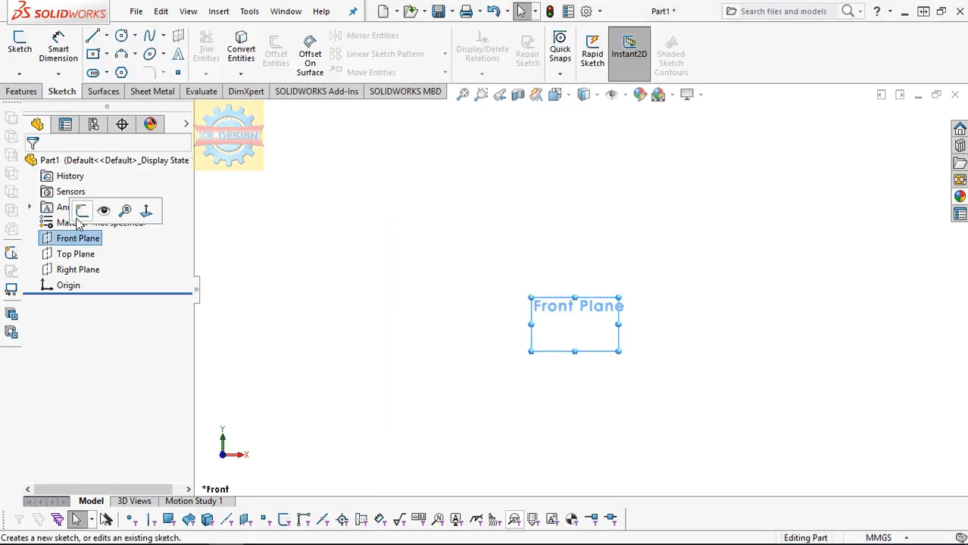
left_click(81, 211)
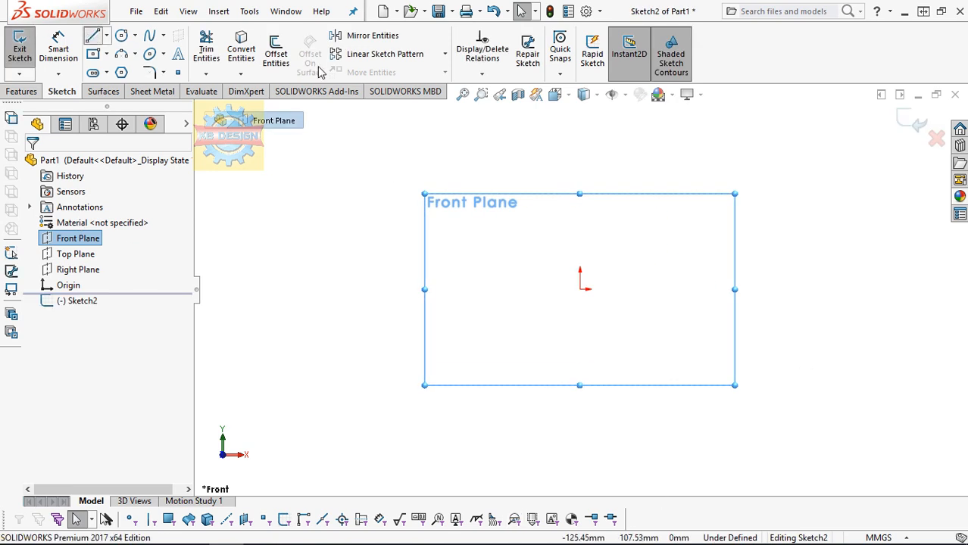
left_click(93, 36)
left_click(579, 288)
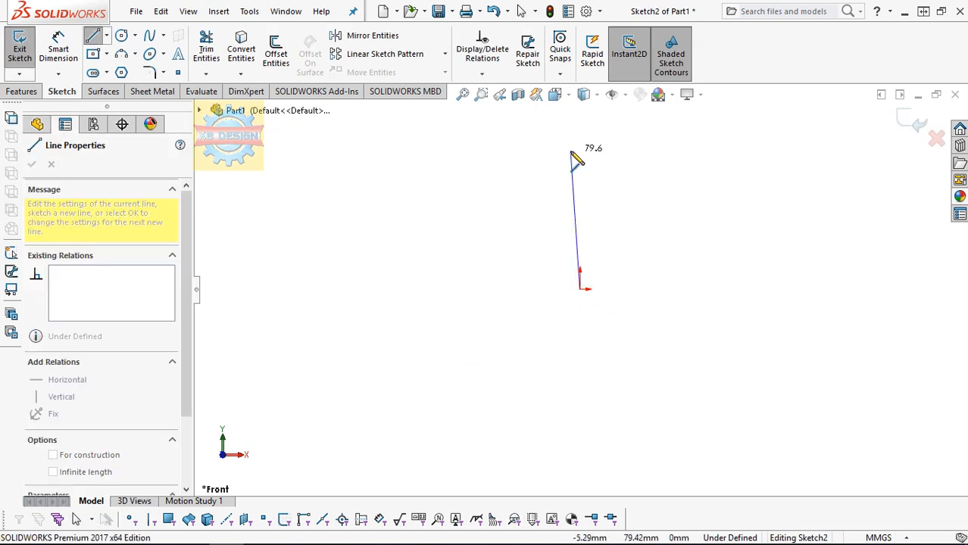
Sketch a three-point arc of about 47 mm radius outward from the upper end of the vertical line
left_click(121, 54)
left_click(580, 131)
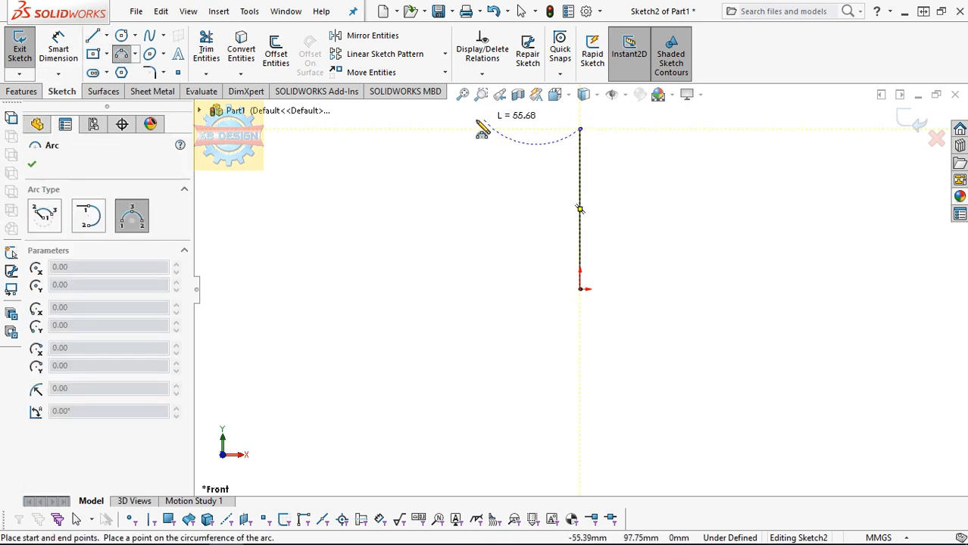
left_click(534, 152)
key("Escape")
Dimension the arc's radius as 562 mm
left_click(58, 49)
left_click(530, 143)
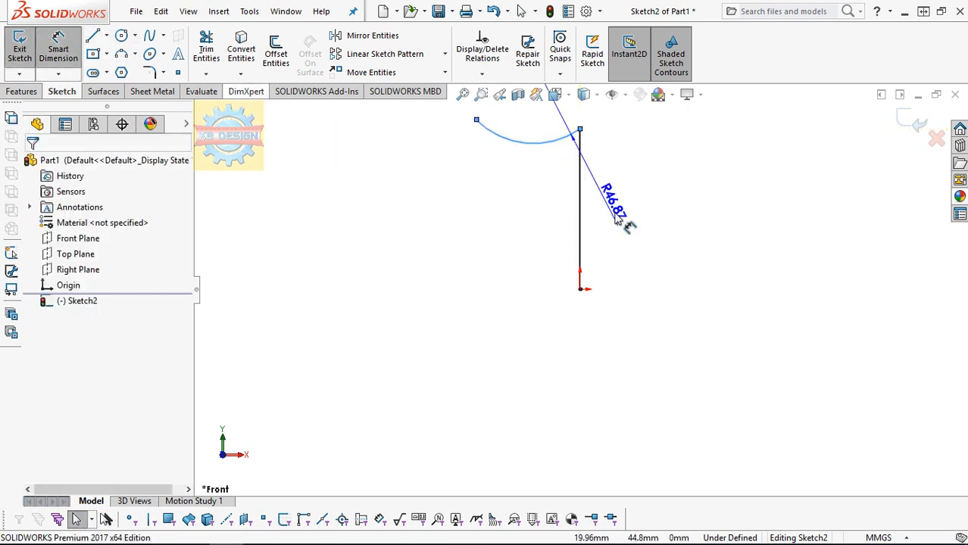
left_click(560, 214)
left_click(491, 200)
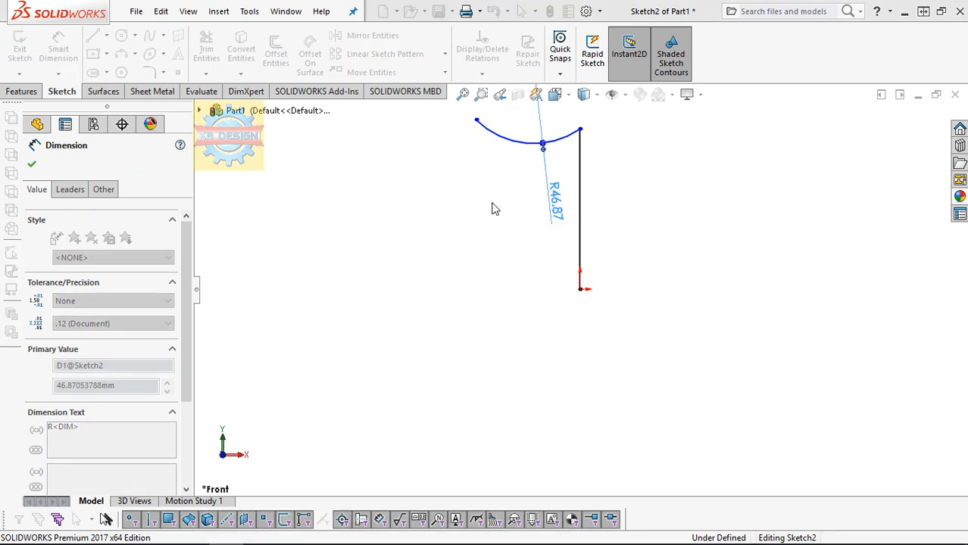
Dimension the vertical line's length as 175 mm
scroll(586, 242, "up", 5)
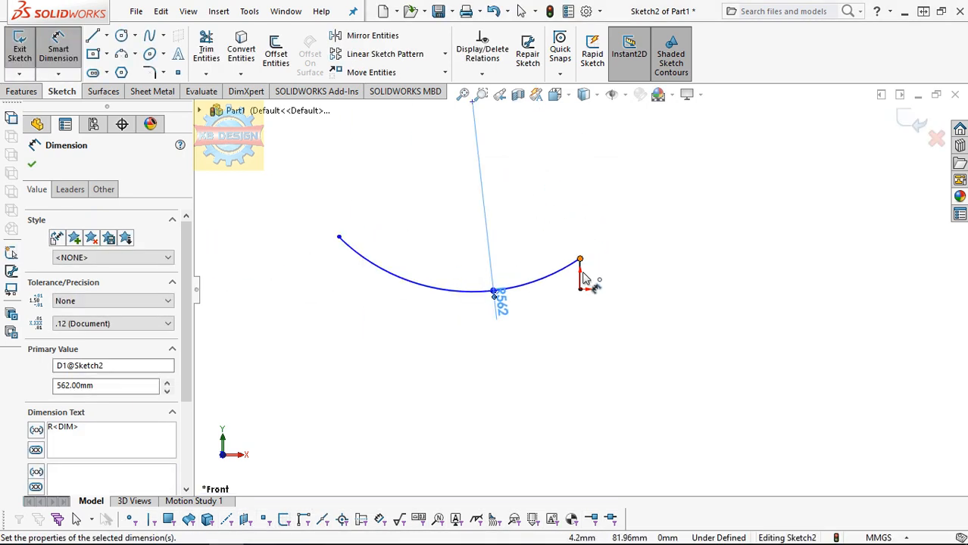
left_click(581, 269)
left_click(631, 290)
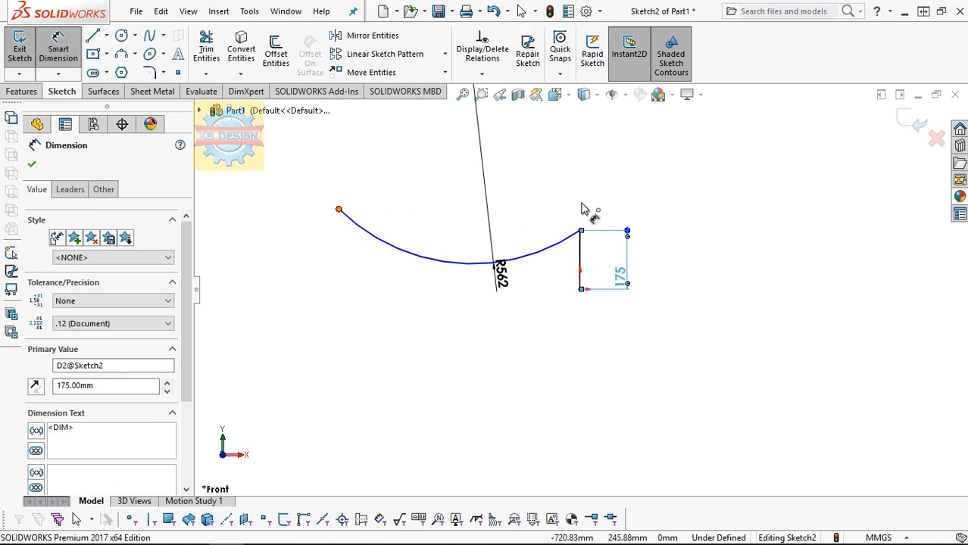
Dimension the horizontal distance between the two ends of the upper arc as 63 mm
left_click(595, 234)
left_click(580, 231)
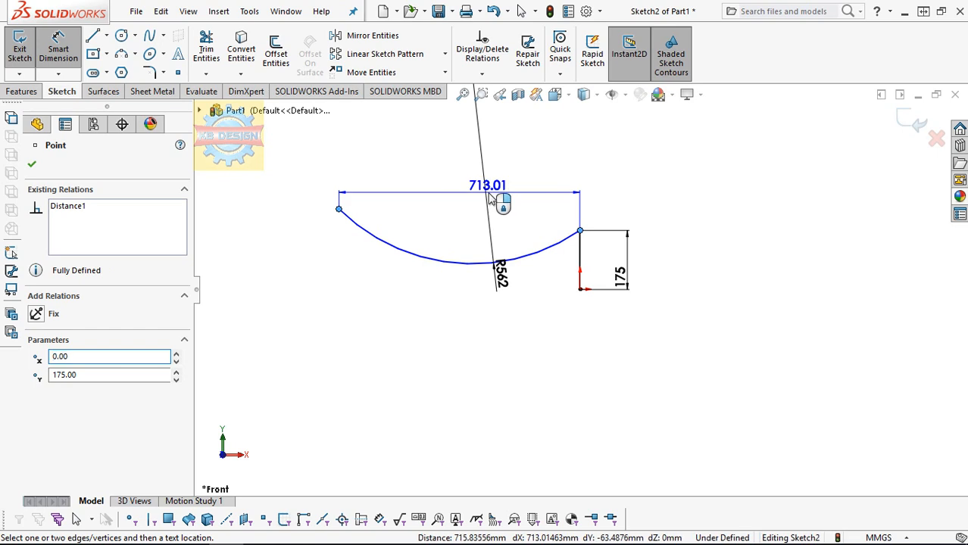
left_click(491, 199)
type("63")
key("Return")
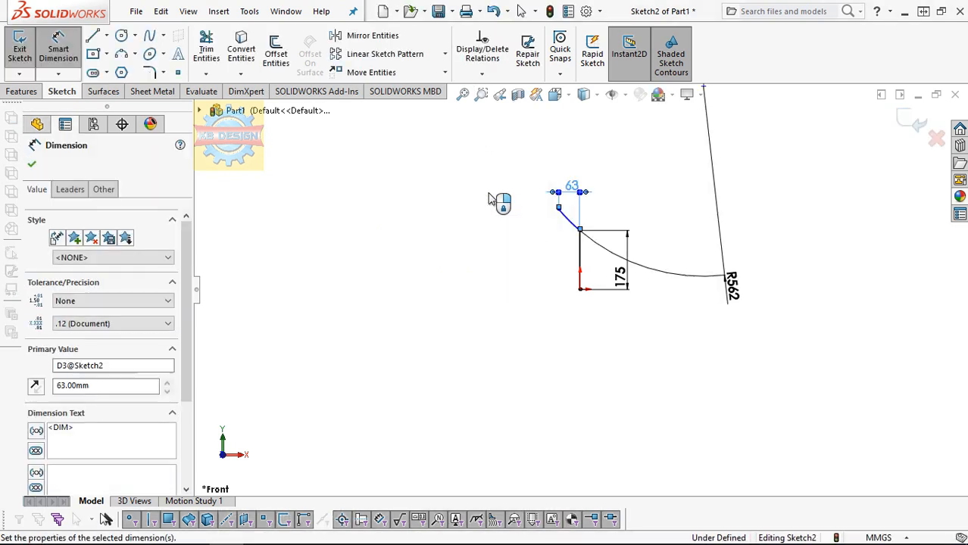
Set the vertical line's length to 170 mm and dimension the upper arc's outer end 175 mm above the origin
left_click(623, 268)
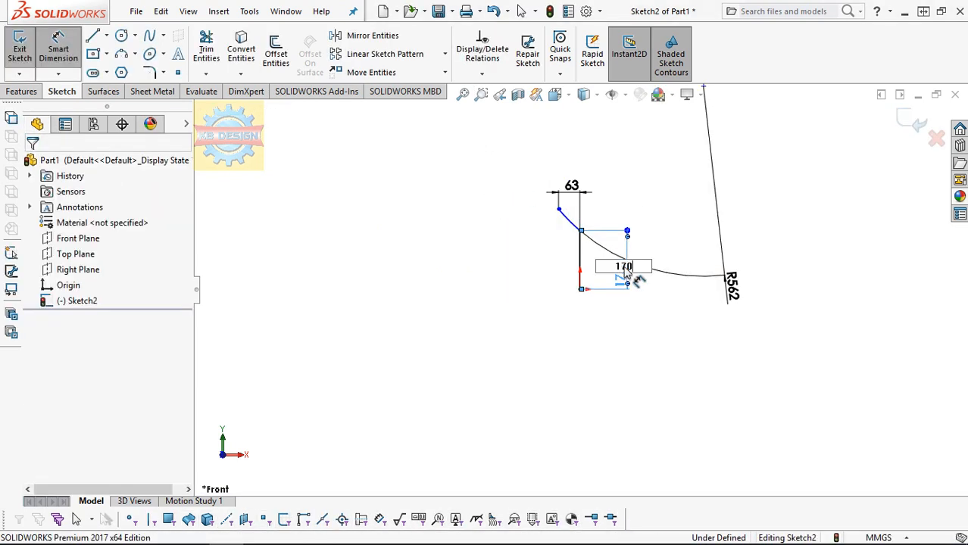
key("Return")
left_click(558, 210)
left_click(580, 288)
left_click(693, 274)
type("175")
key("Return")
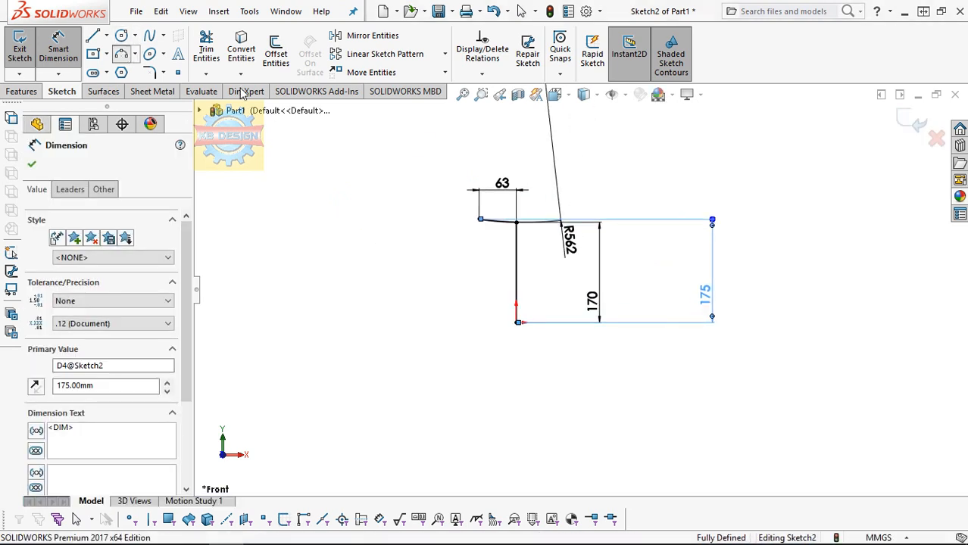
Sketch two connected arcs, about 144 mm and 140 mm in radius, from the upper arc's outer end down to the origin
left_click(121, 54)
scroll(500, 254, "down", 2)
left_click(473, 203)
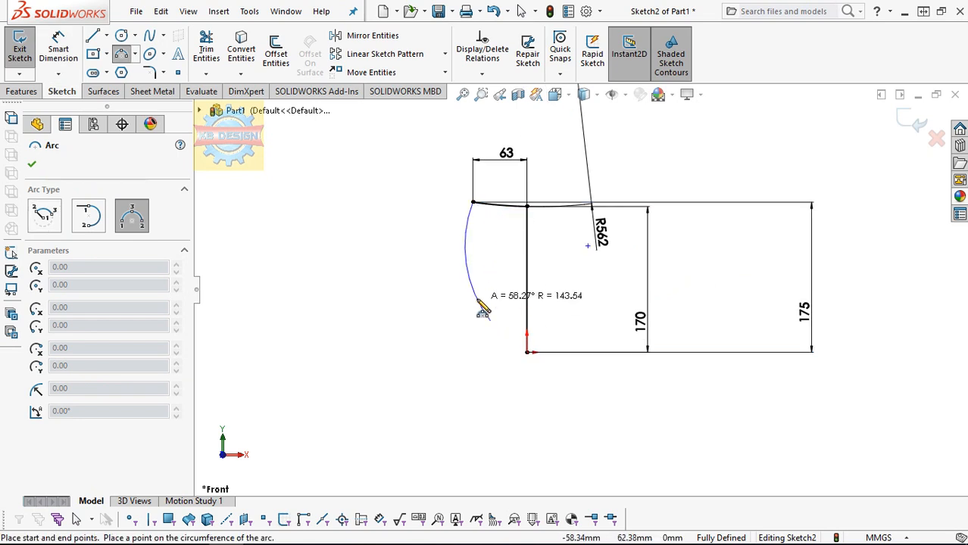
left_click(489, 322)
left_click(491, 321)
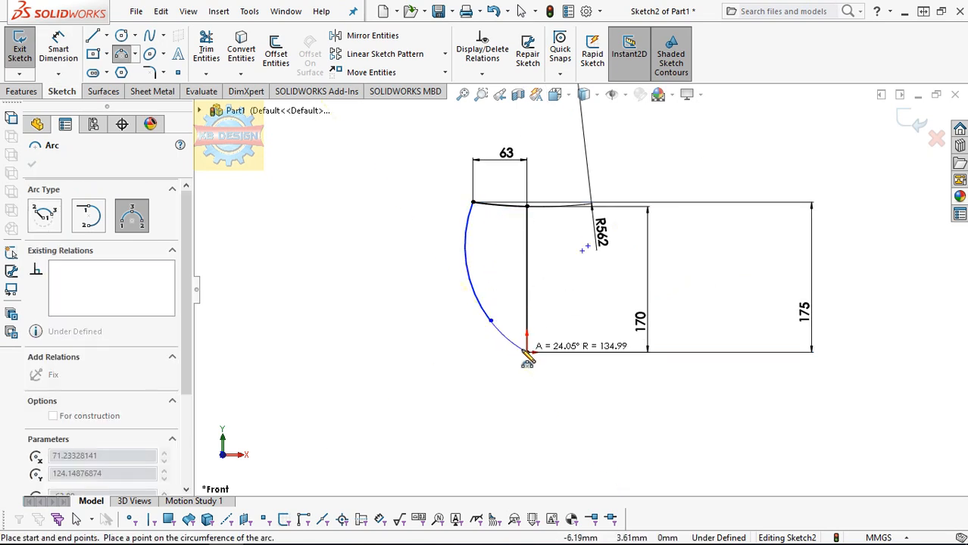
left_click(527, 353)
key("Escape")
Dimension the short lower side arc's radius as 39 mm and the long upper side arc's radius as 187 mm
left_click(73, 47)
left_click(518, 315)
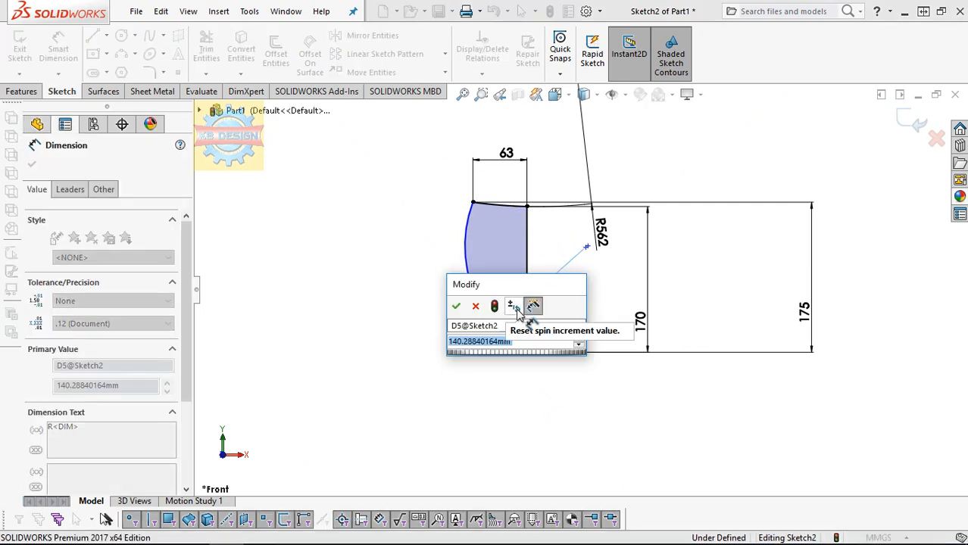
key("Return")
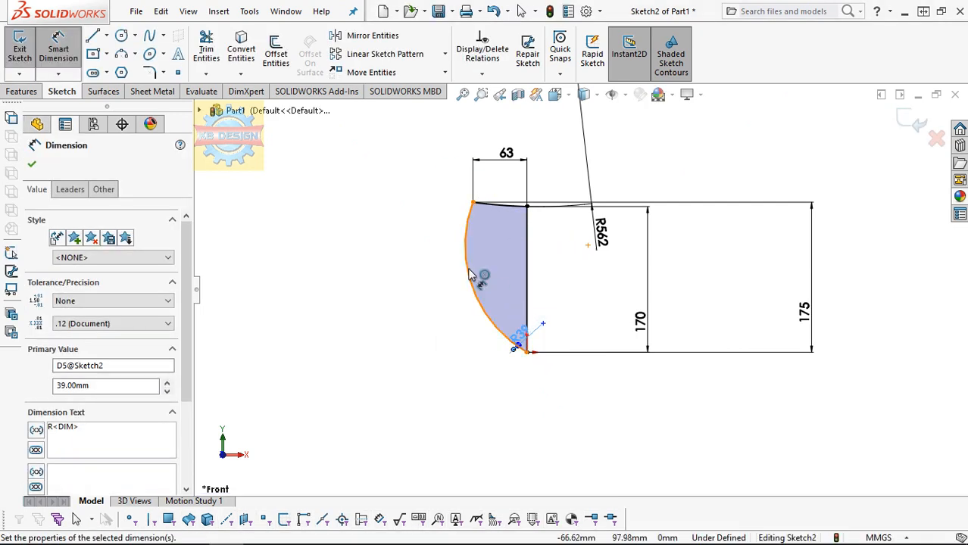
left_click(473, 275)
left_click(498, 273)
key("Return")
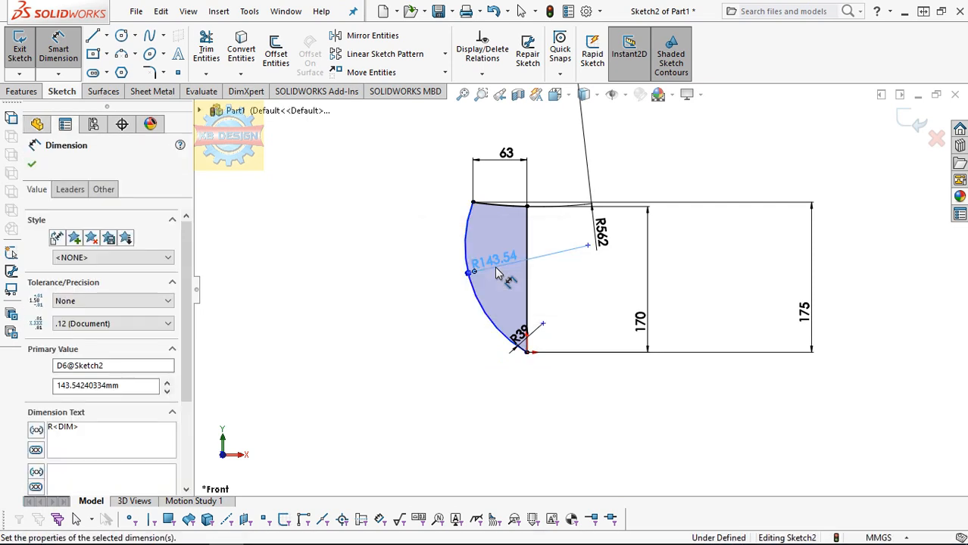
key("Escape")
Select the R39 and R187 side arcs in Add Relations to make them tangent to each other
left_click(481, 74)
left_click(476, 115)
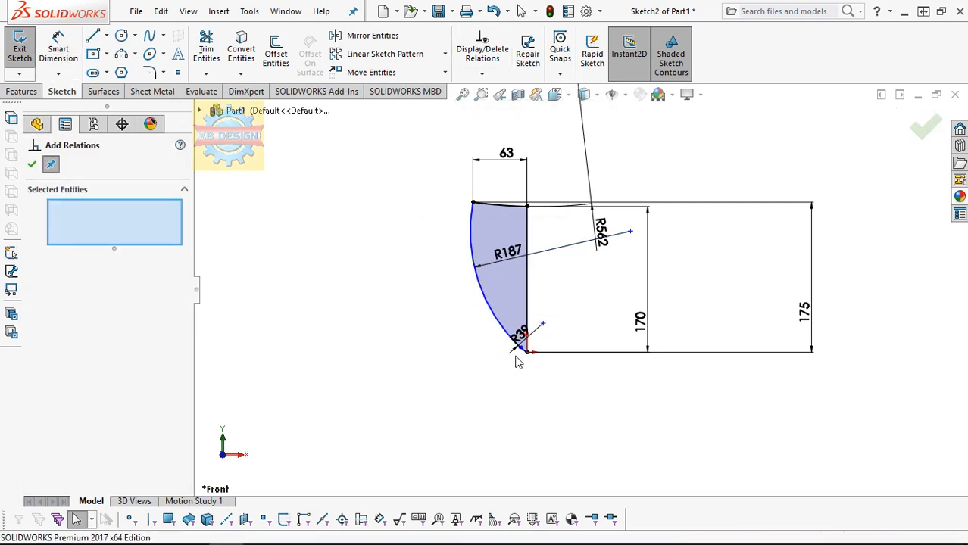
scroll(540, 386, "down", 3)
left_click(556, 323)
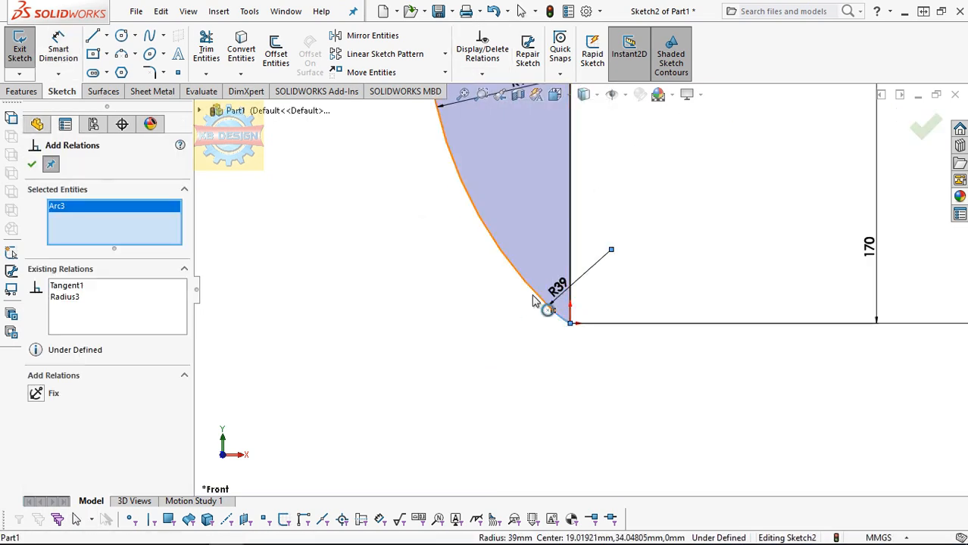
left_click(533, 298)
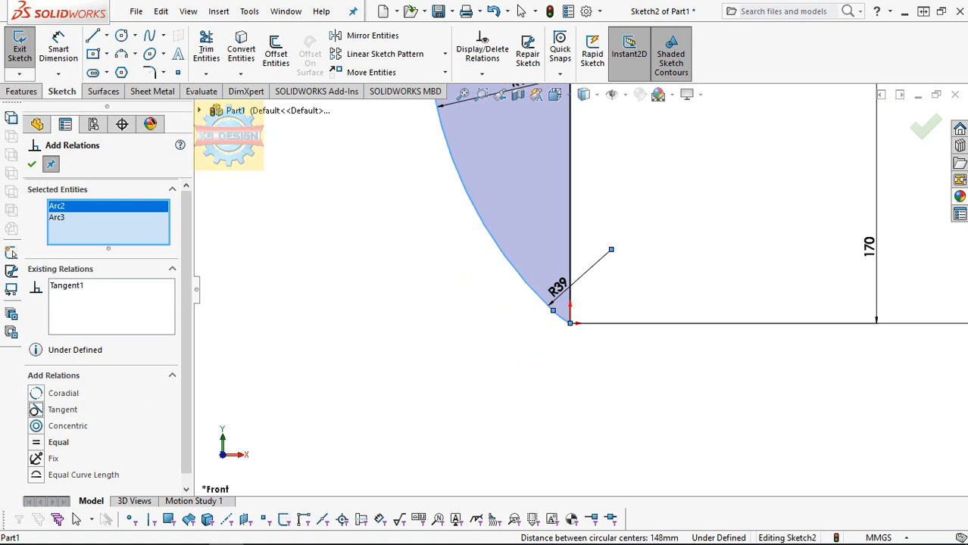
Revolve the closed profile 360° about the vertical line into a solid body
scroll(609, 255, "up", 3)
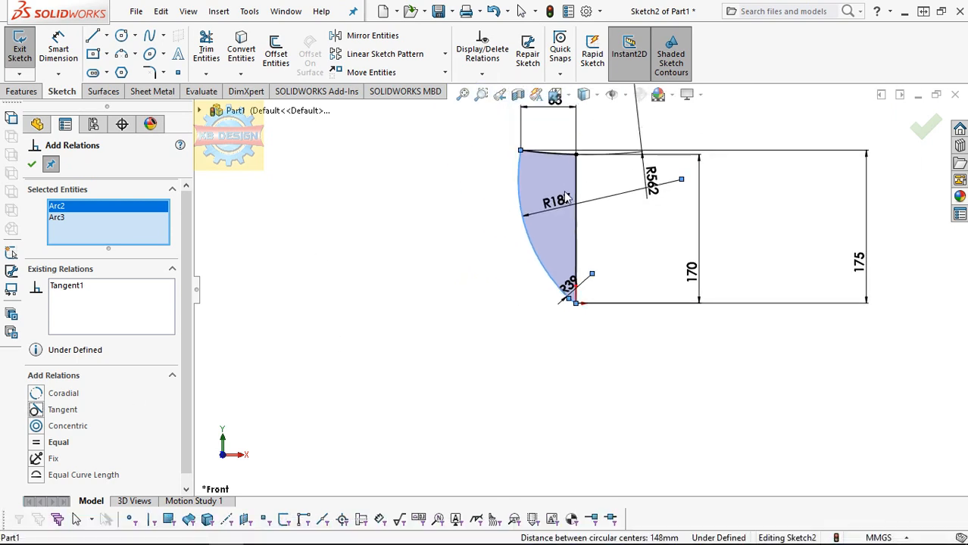
left_click(21, 91)
left_click(67, 55)
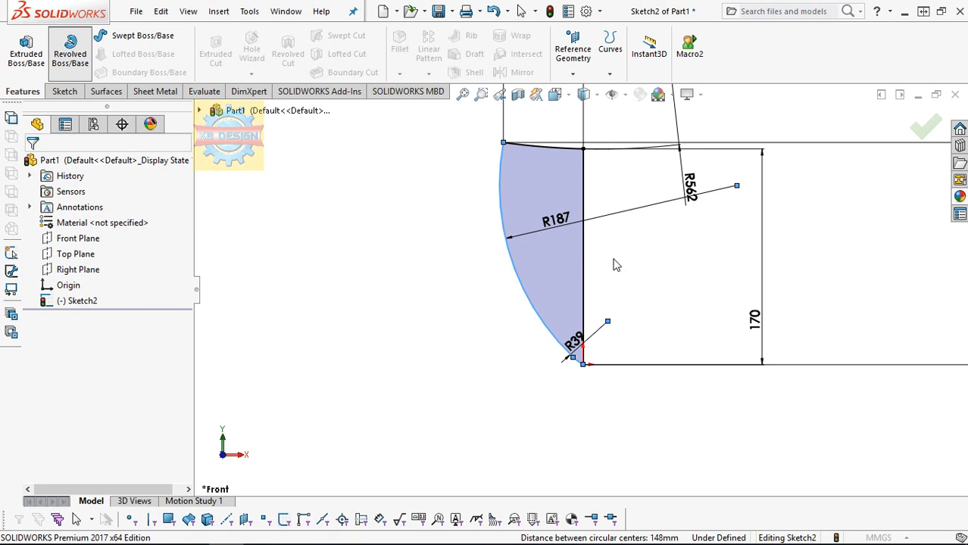
left_click(450, 246)
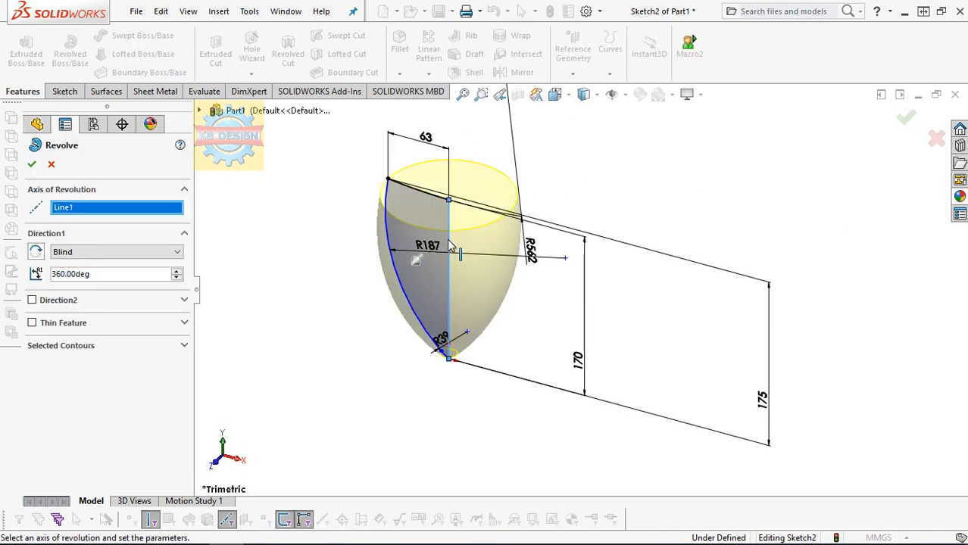
left_click(31, 163)
middle_click_drag(460, 274, 520, 224)
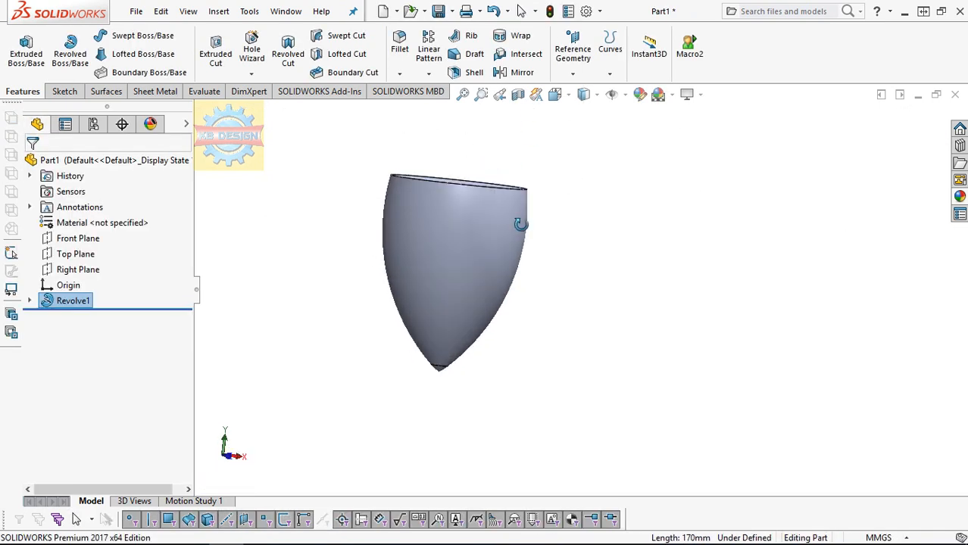
Edit the revolve's sketch to dimension the junction of the two side arcs 21.5 mm horizontally from the origin, and rebuild the body
left_click(29, 300)
left_click(93, 317)
left_click(115, 269)
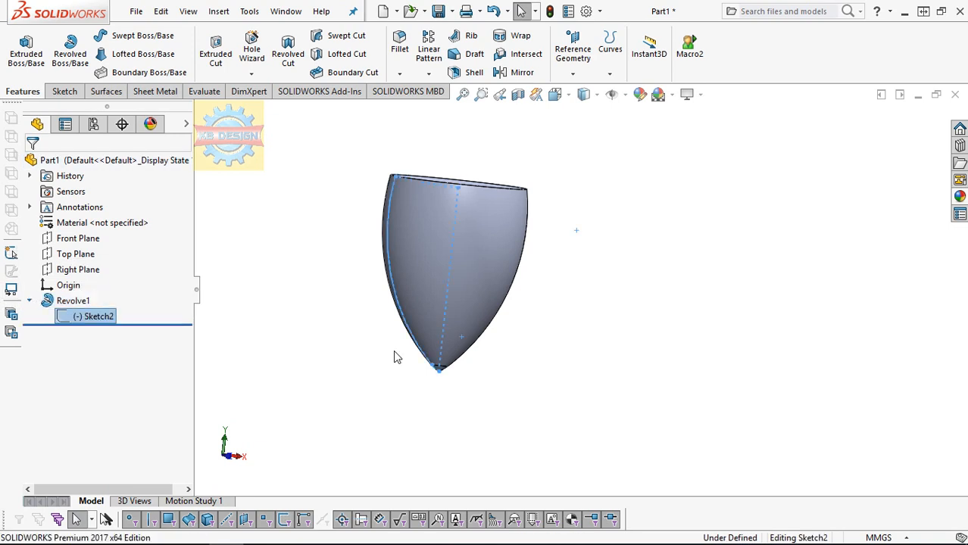
scroll(421, 390, "down", 1)
left_click(59, 50)
left_click(436, 357)
left_click(434, 361)
left_click(443, 368)
left_click(436, 399)
type("21.5")
key("Return")
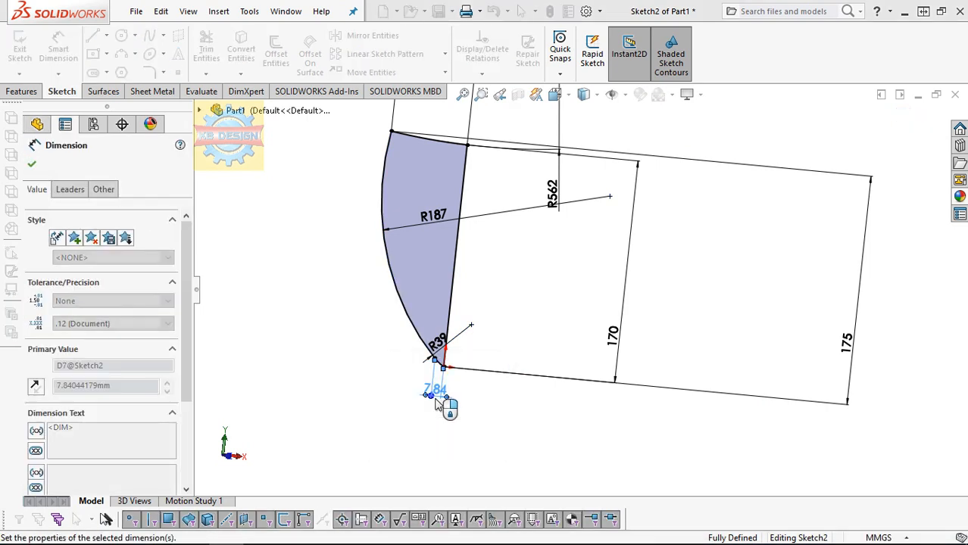
left_click(21, 47)
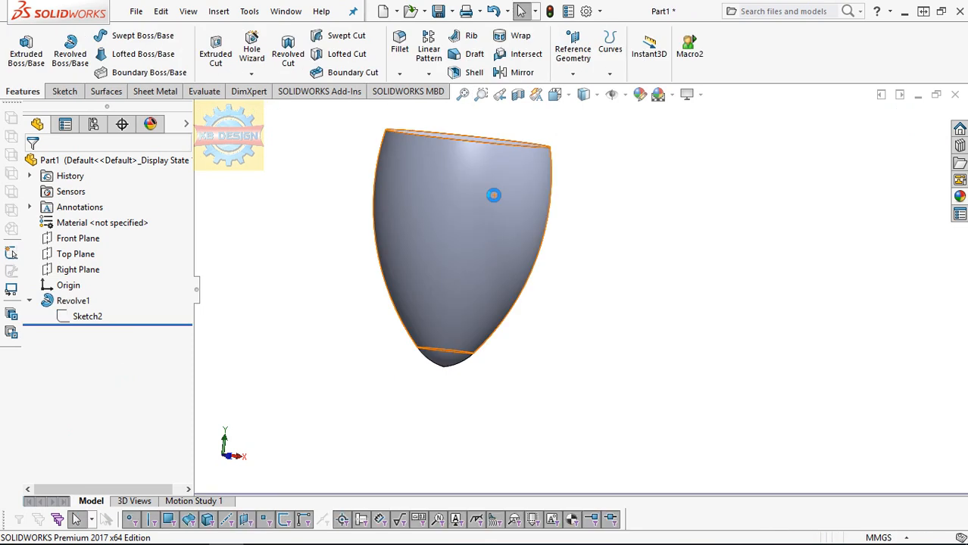
Start a new sketch on the Front Plane, viewed straight on, and draw a slanted line about 127 mm long beside the body
left_click(73, 239)
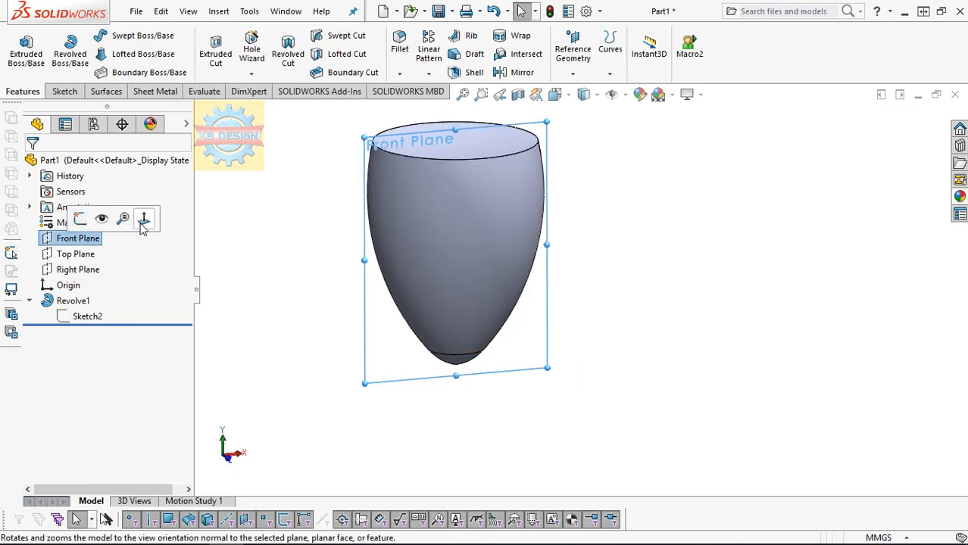
left_click(142, 218)
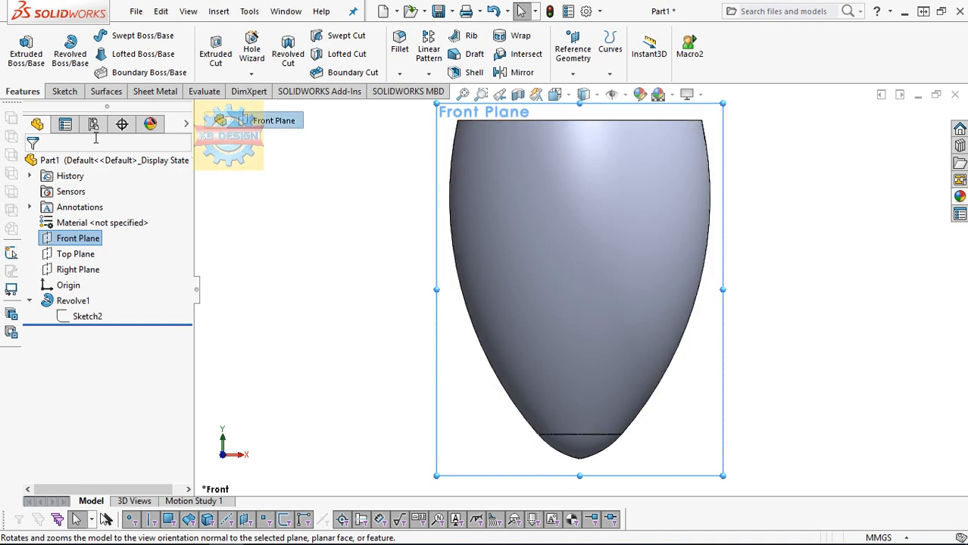
left_click(72, 91)
left_click(11, 53)
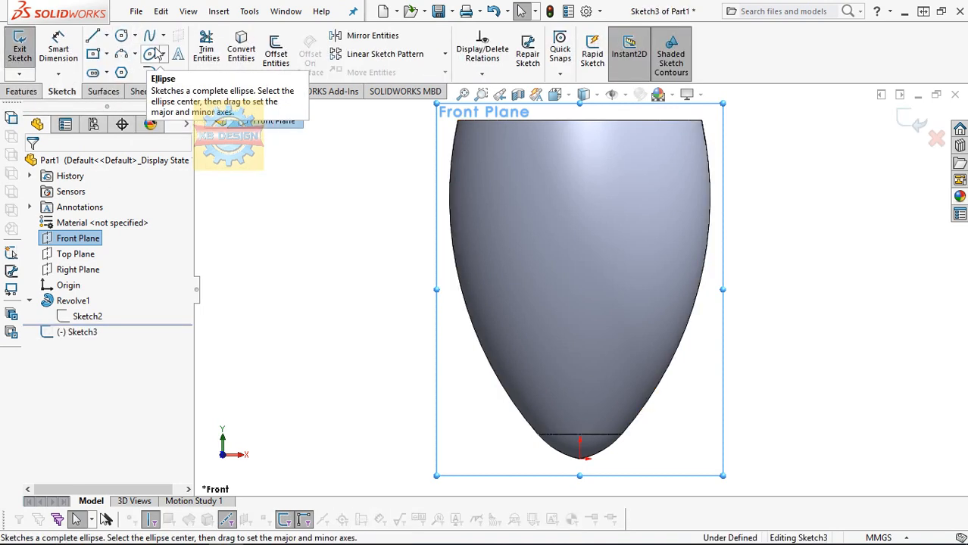
left_click(93, 36)
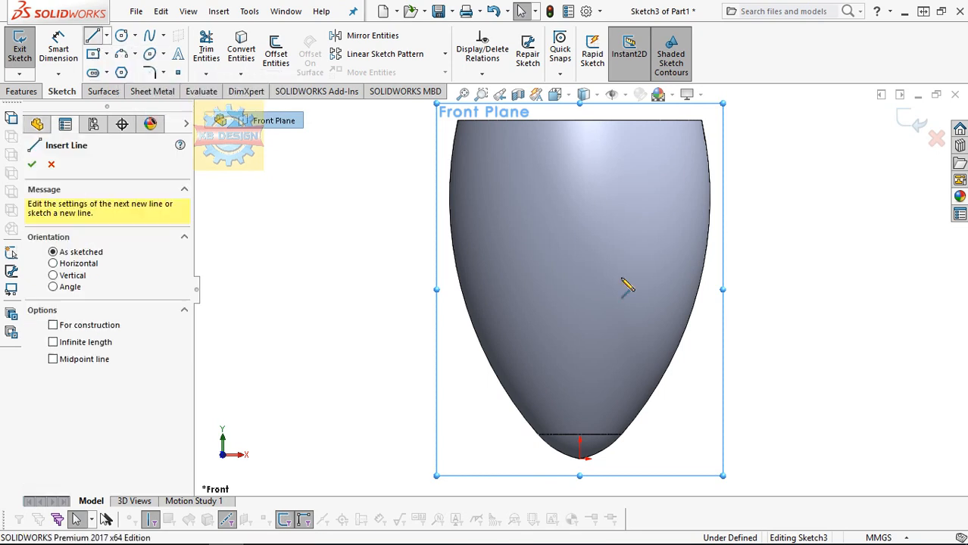
left_click(675, 203)
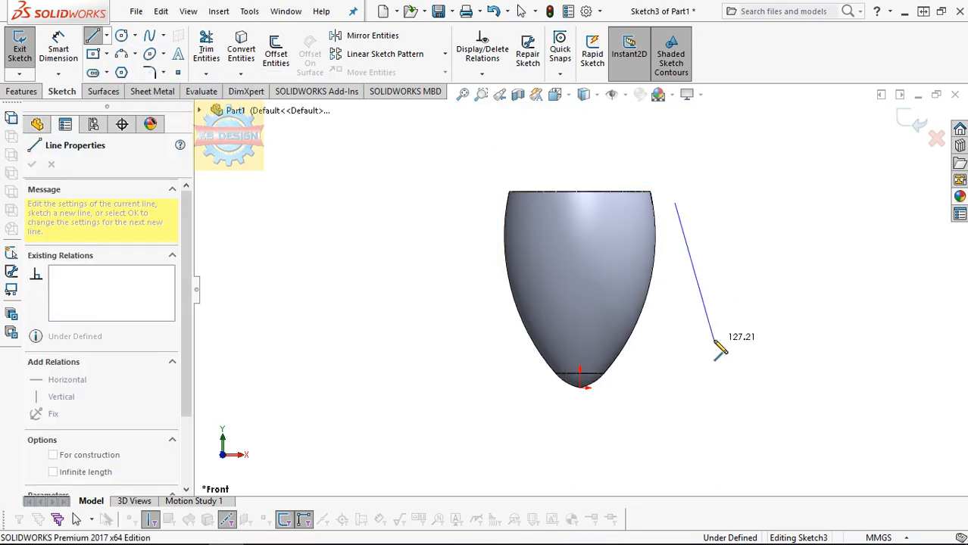
left_click(714, 341)
key("Escape")
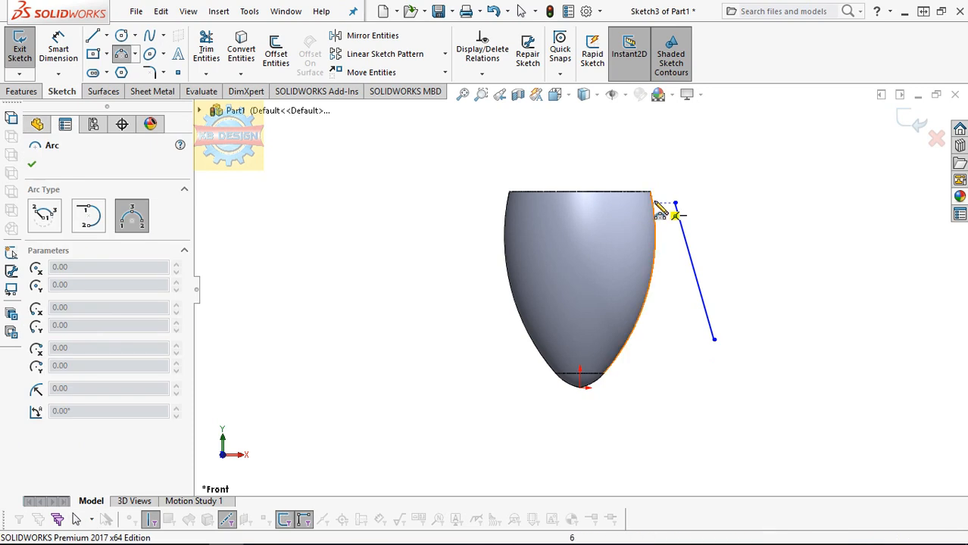
Sketch a three-point arc joining the slanted line's two ends and bulging away from the body
left_click(675, 203)
left_click(714, 340)
left_click(719, 322)
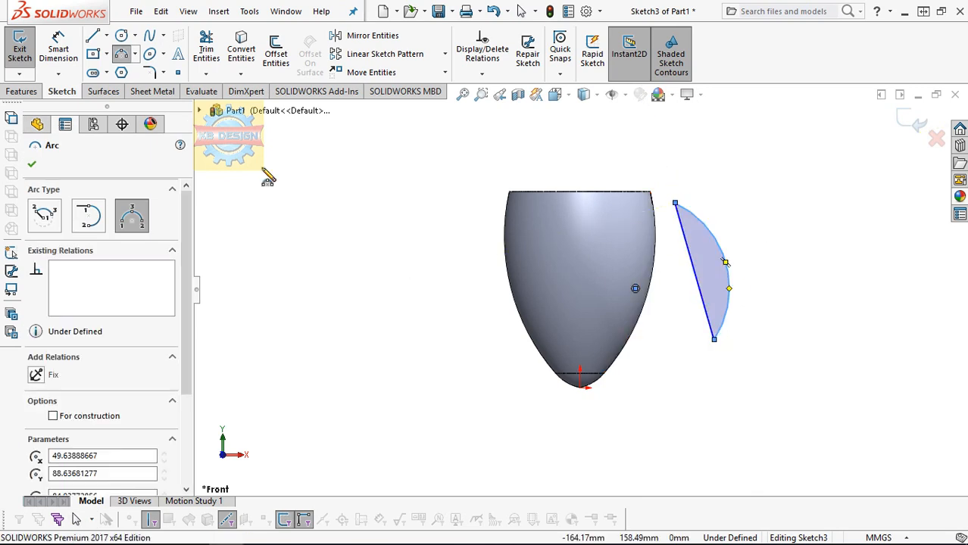
key("Escape")
Draw a vertical construction centerline from the origin up through the body to above its flat end
left_click(106, 36)
left_click(121, 72)
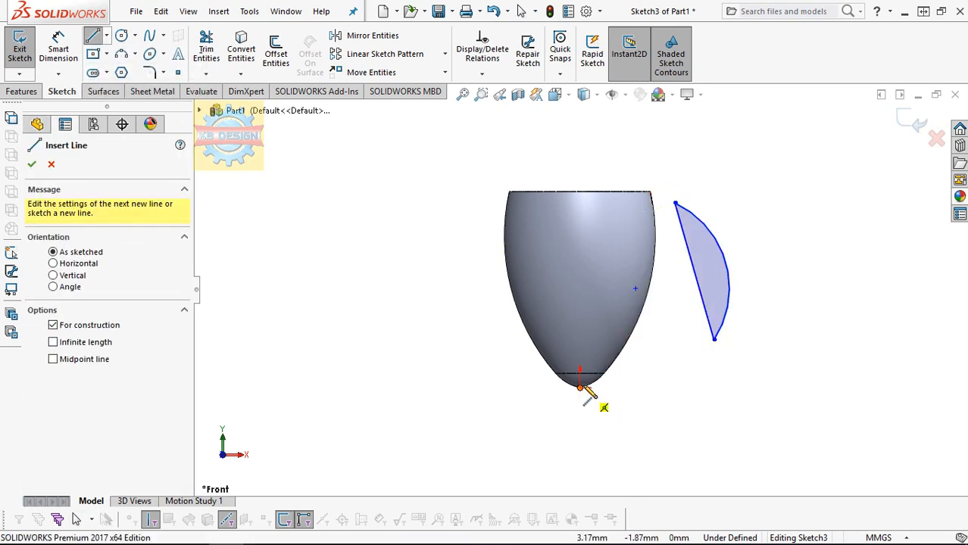
left_click(581, 387)
left_click(581, 150)
key("Escape")
Dimension the angle between the slanted line and the centerline as 12.28°
left_click(58, 48)
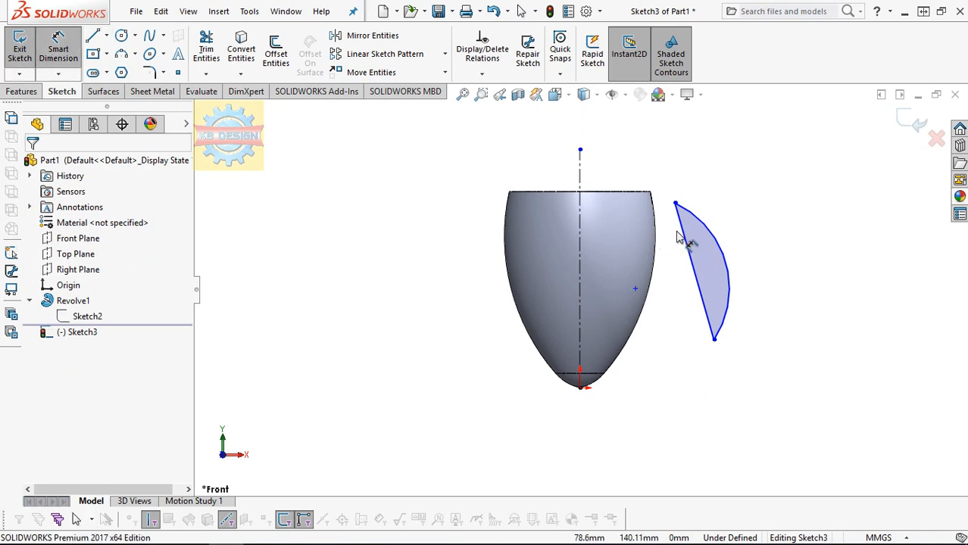
left_click(690, 253)
left_click(580, 237)
left_click(609, 263)
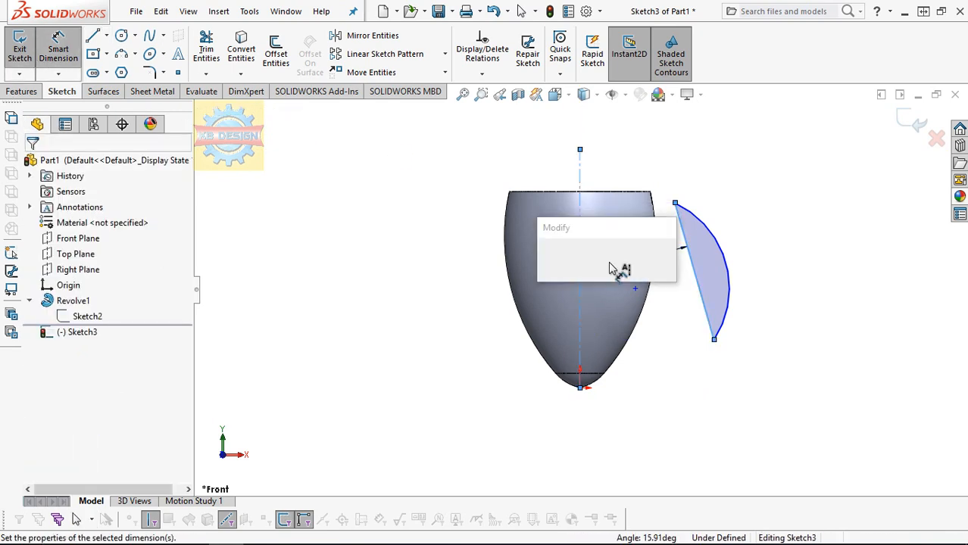
type("12.28")
key("Return")
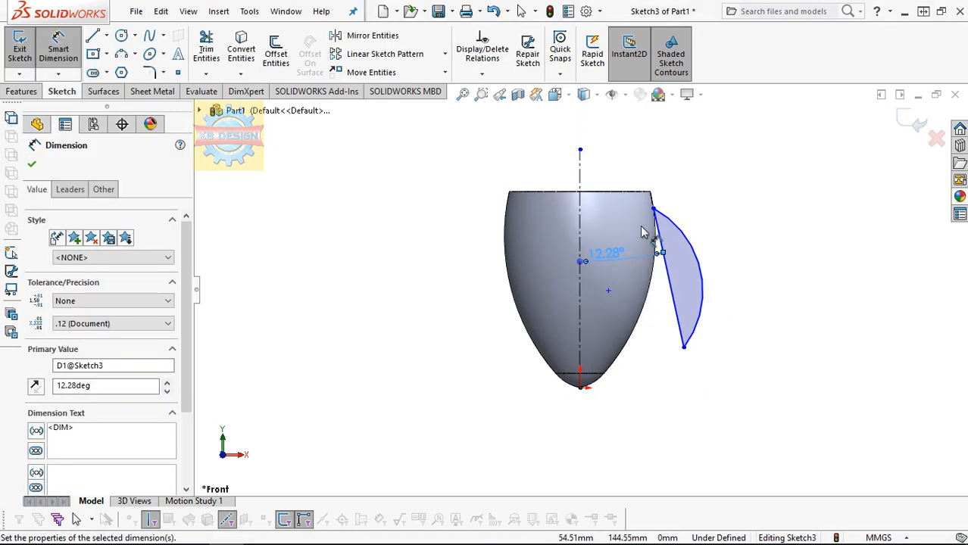
Dimension the upper endpoint of the slanted line 77 mm horizontally from the centerline
left_click(653, 210)
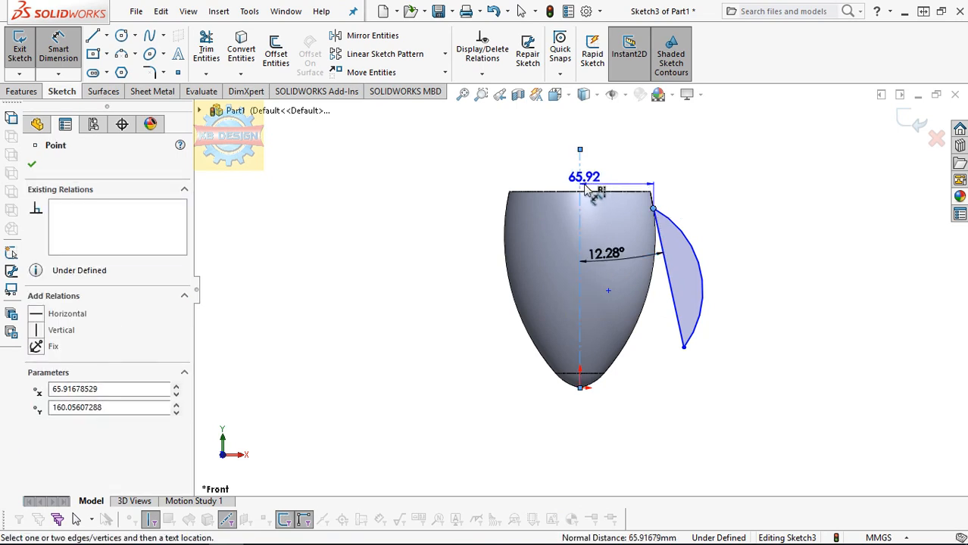
left_click(625, 179)
type("77")
key("Return")
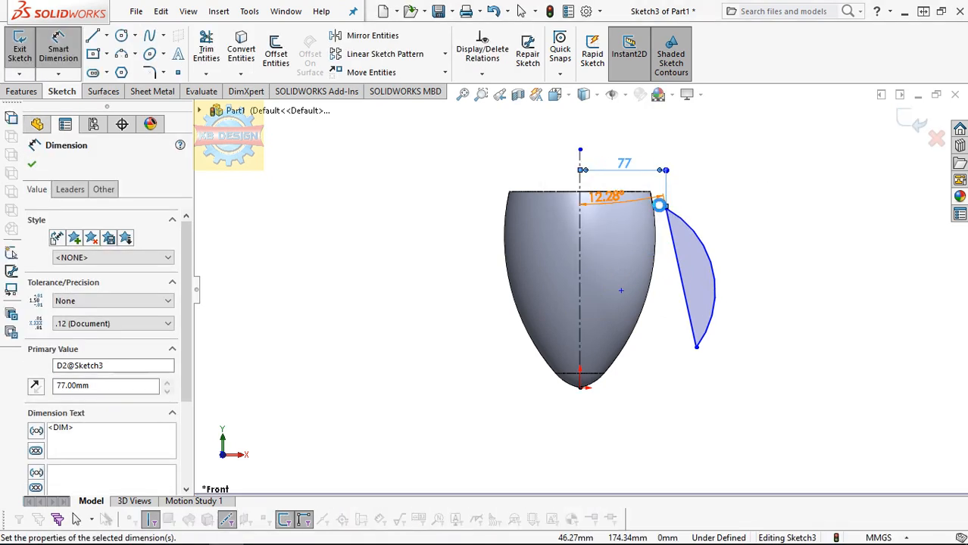
Dimension the slanted line's upper endpoint 2.25 mm vertically from the body's flat top edge
left_click(647, 193)
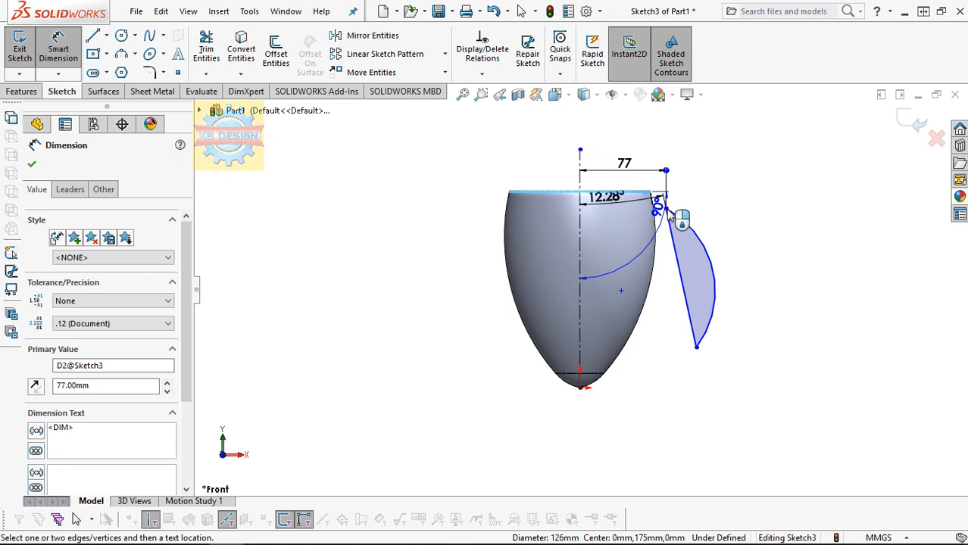
scroll(673, 220, "down", 4)
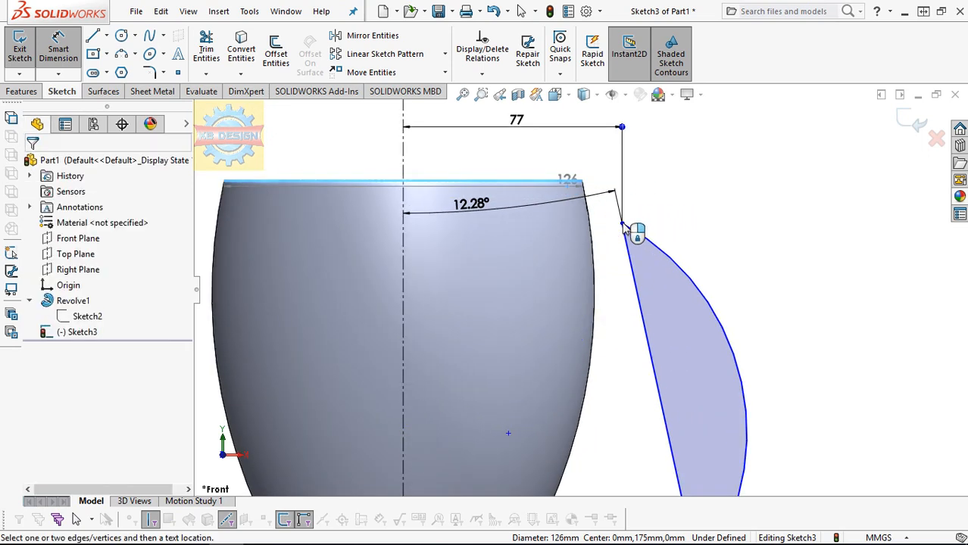
left_click(619, 224)
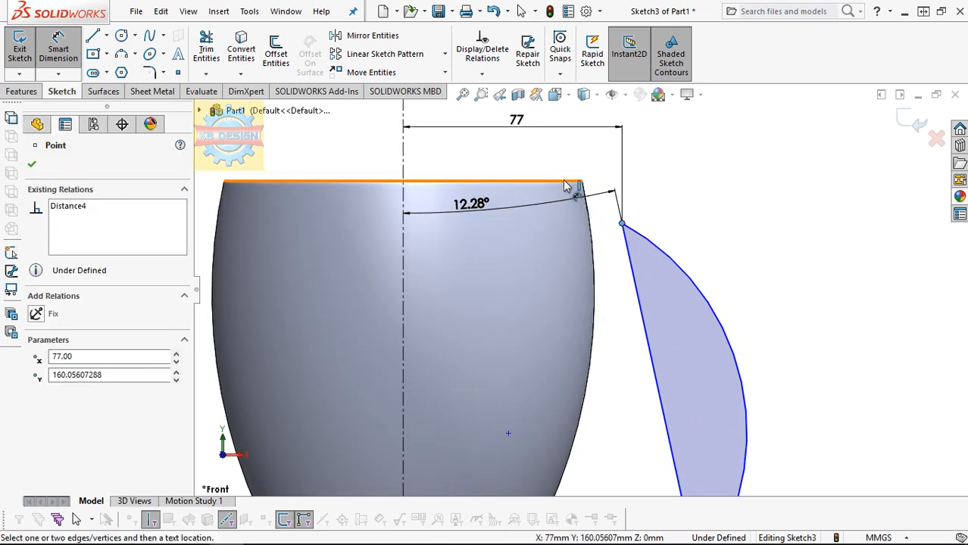
left_click(564, 181)
left_click(643, 202)
type("2.25")
key("Return")
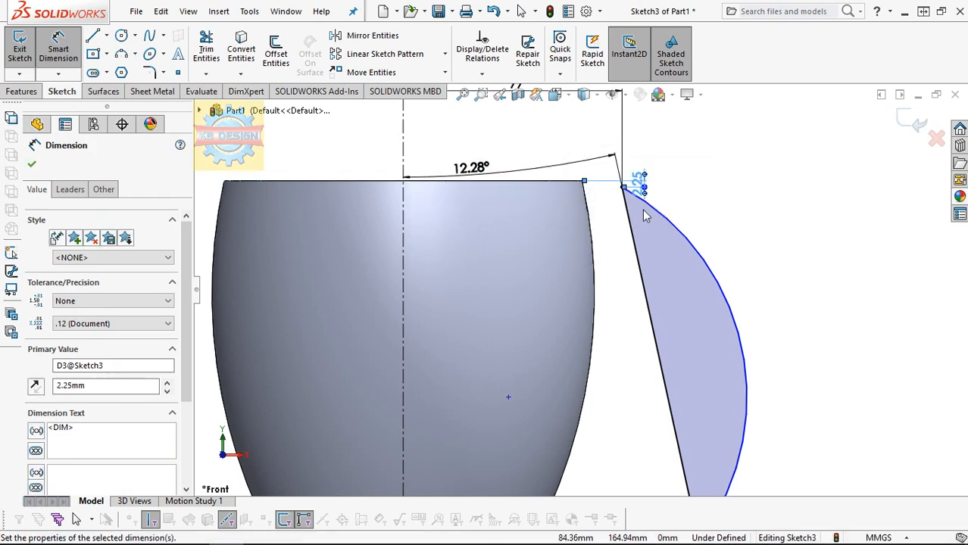
Dimension the radius of the profile's outer arc as 84.5 mm
left_click(707, 273)
left_click(689, 308)
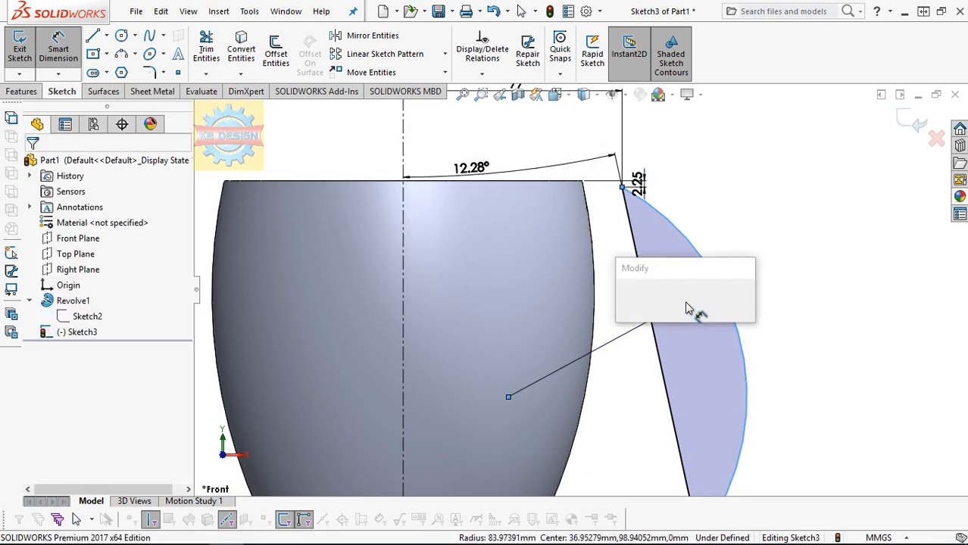
type("84.5")
key("Return")
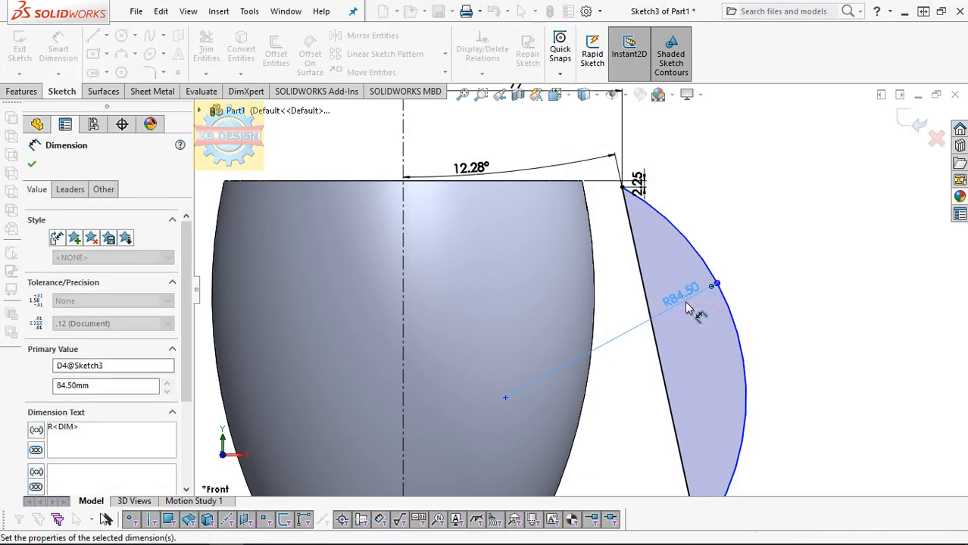
Dimension the slanted line's length as 120 mm and end dimensioning
key("f")
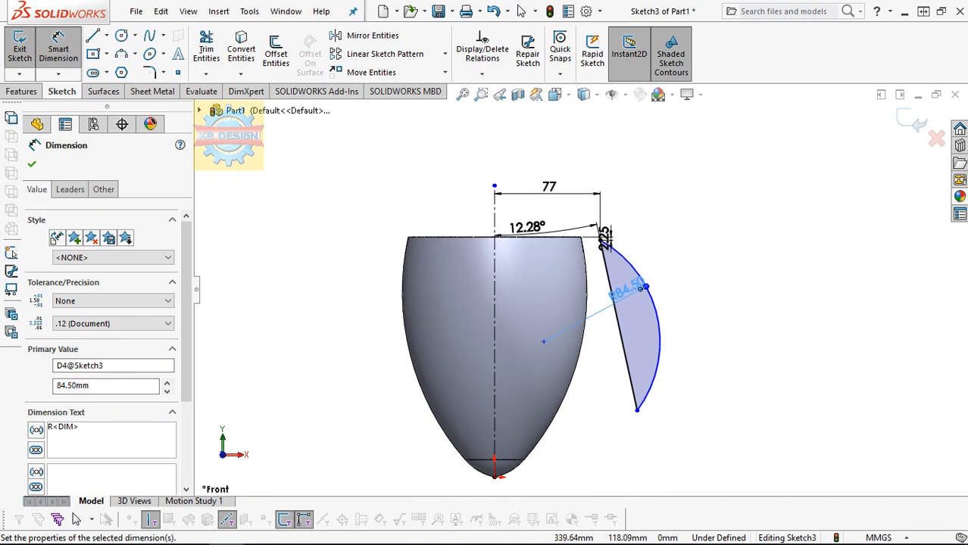
left_click(628, 371)
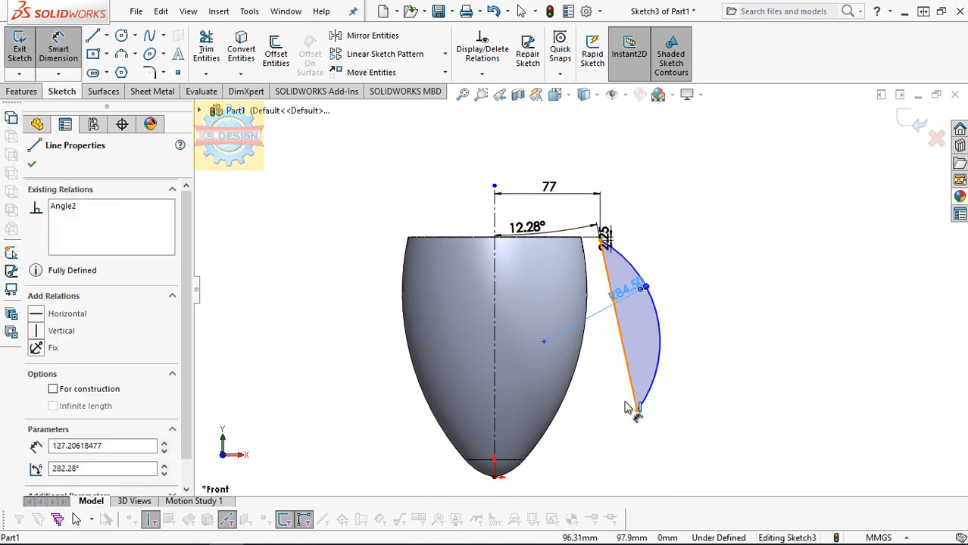
left_click(625, 411)
type("120")
key("Return")
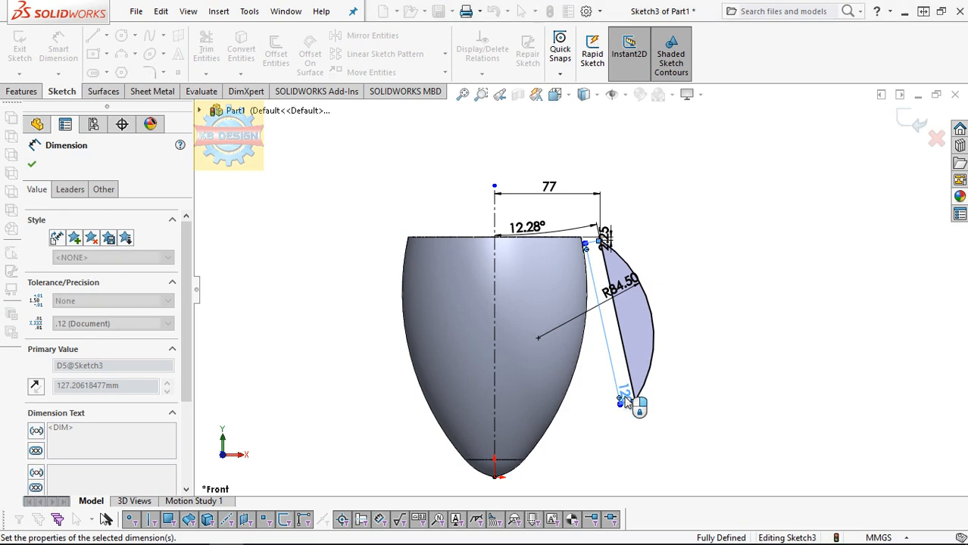
key("Escape")
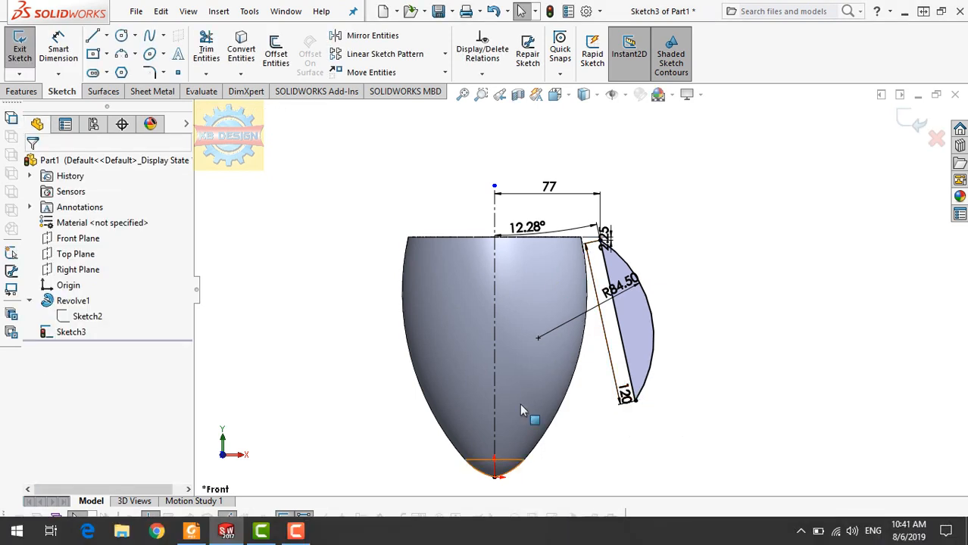
Mirror the arc and slanted line about the vertical centerline to create the opposite profile
left_click(370, 35)
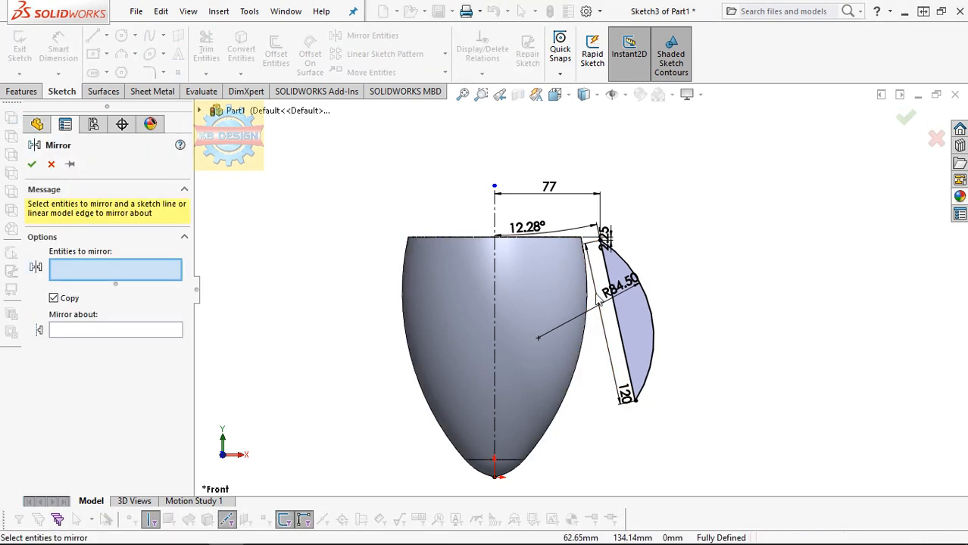
left_click(634, 315)
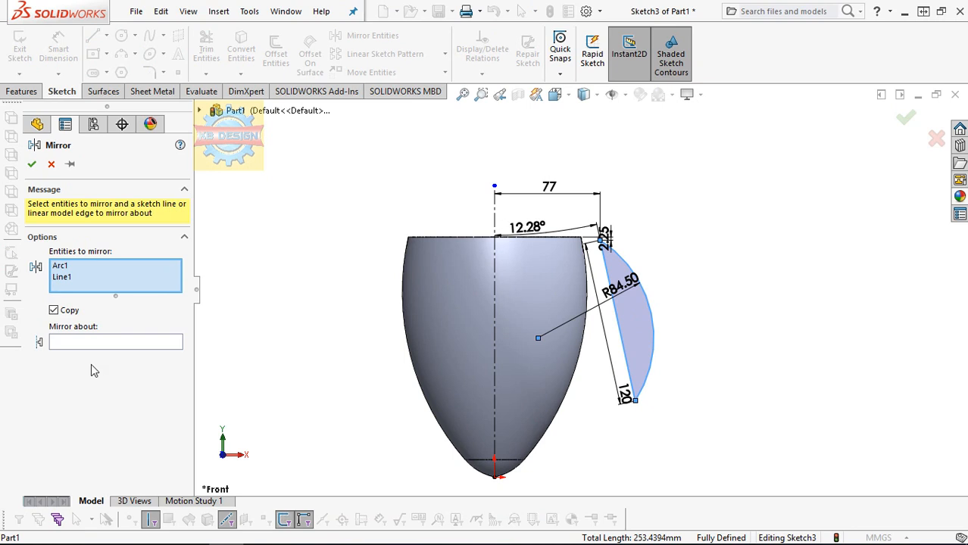
left_click(496, 333)
left_click(32, 164)
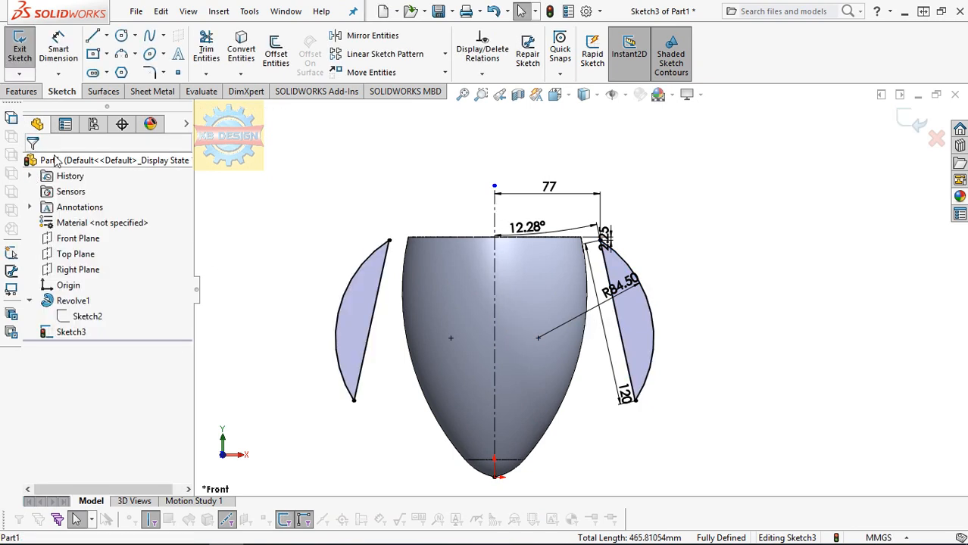
Extrude both arc-and-line profiles with a Mid Plane end condition to form solid pieces on either side of the body
left_click(21, 92)
left_click(25, 49)
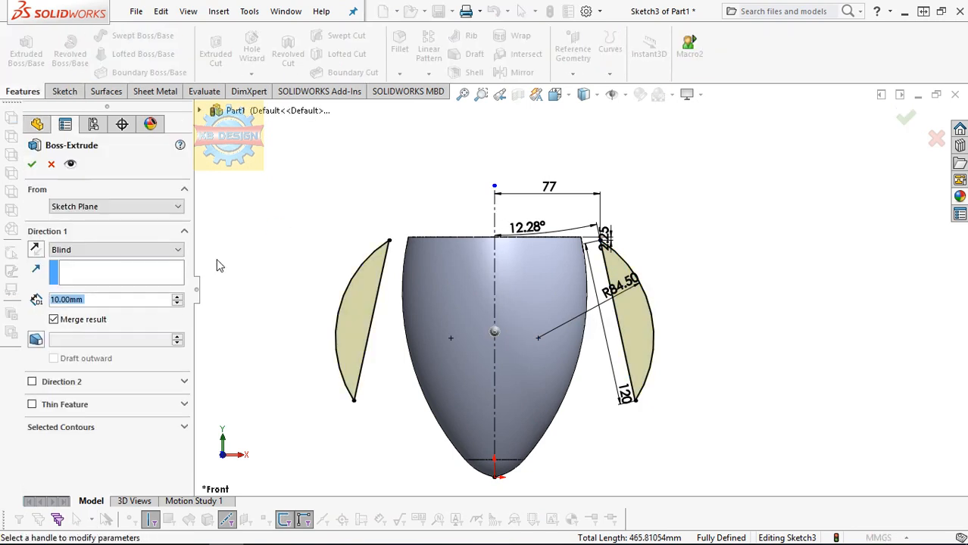
left_click(177, 298)
left_click(178, 298)
left_click(138, 250)
left_click(84, 321)
left_click(31, 165)
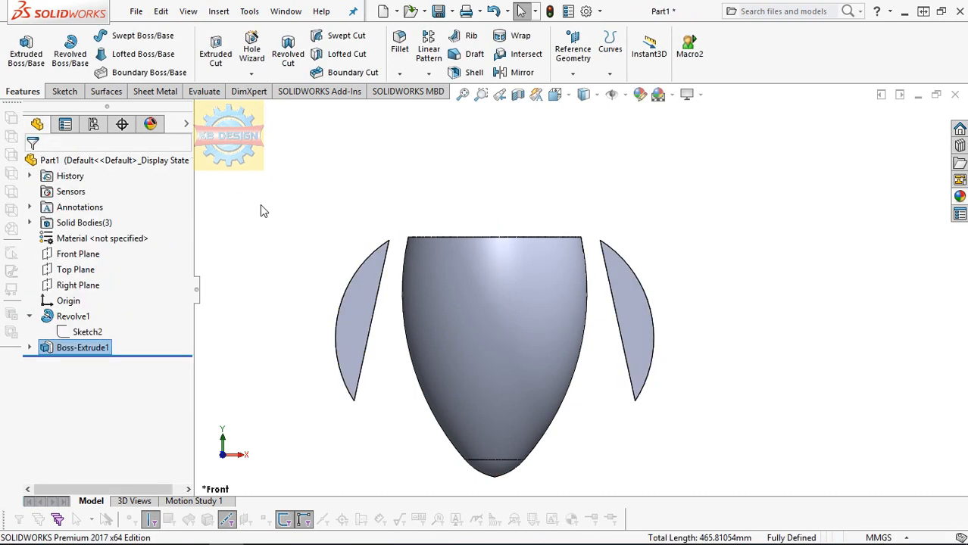
Fillet the two outer curved edges of the right-hand side piece with a 10 mm radius
middle_click_drag(693, 285, 648, 305)
left_click(646, 298)
left_click(646, 298)
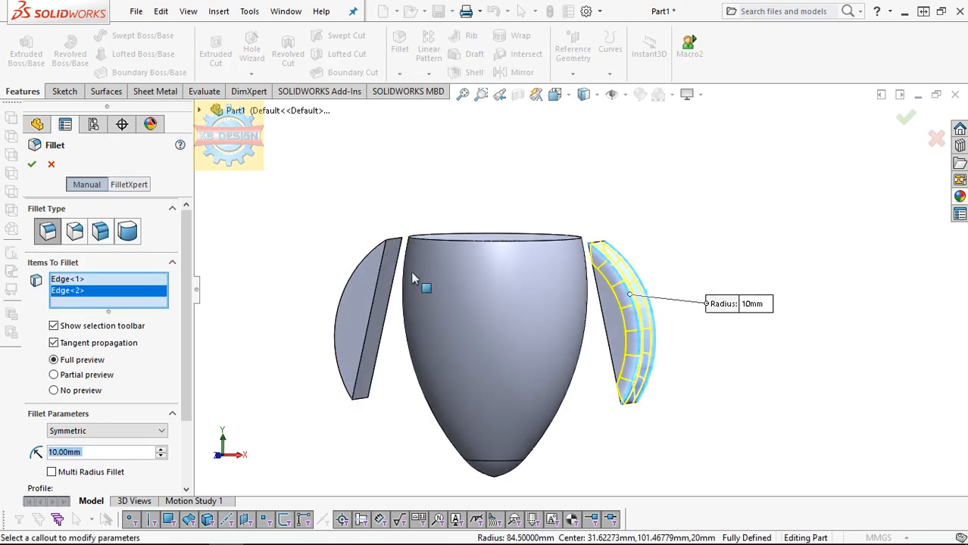
left_click(364, 260)
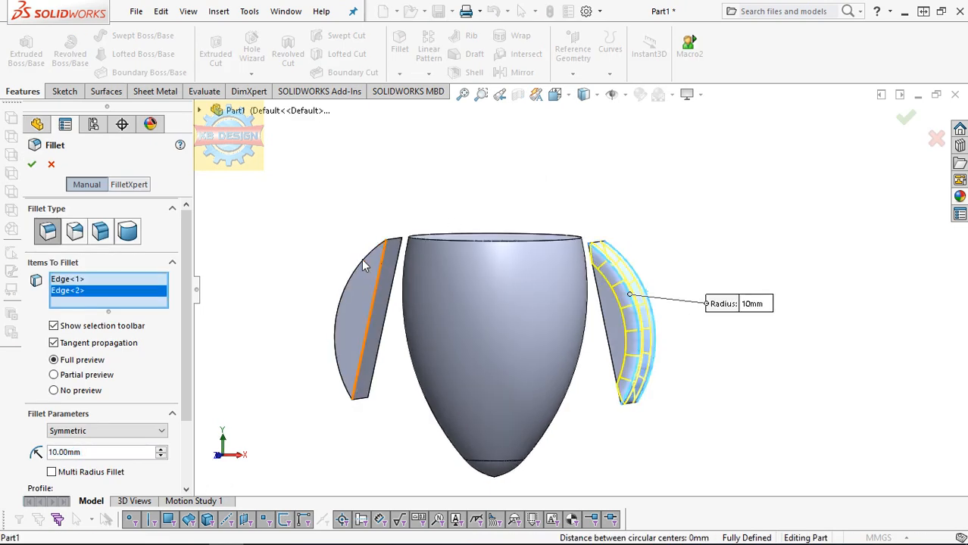
left_click(32, 164)
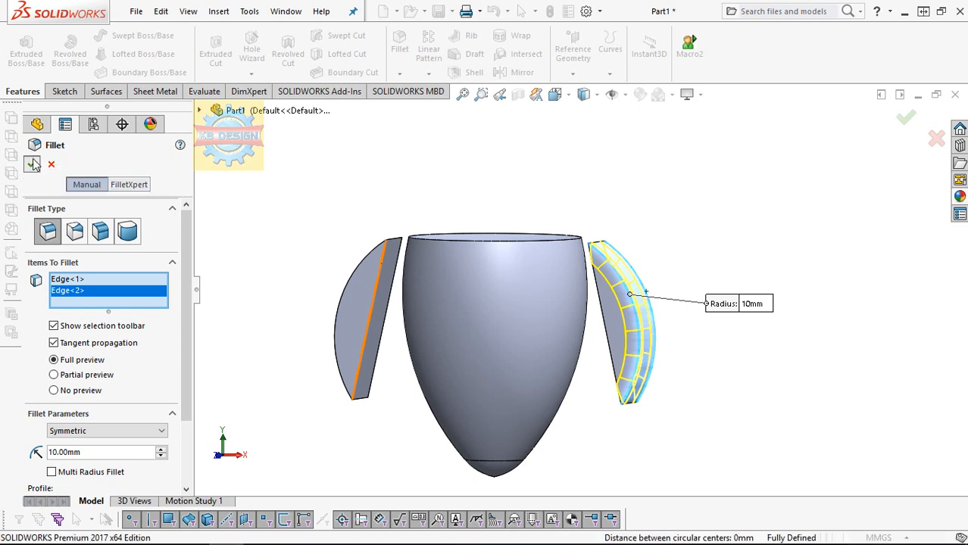
key("Return")
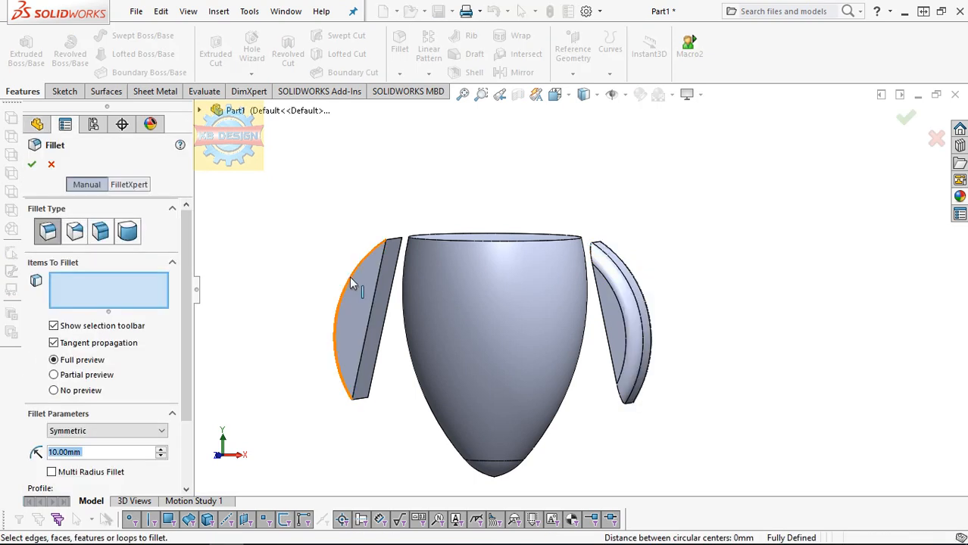
Fillet the two outer curved edges of the left-hand side piece with a 10 mm radius
left_click(349, 277)
middle_click_drag(349, 277, 391, 276)
left_click(387, 274)
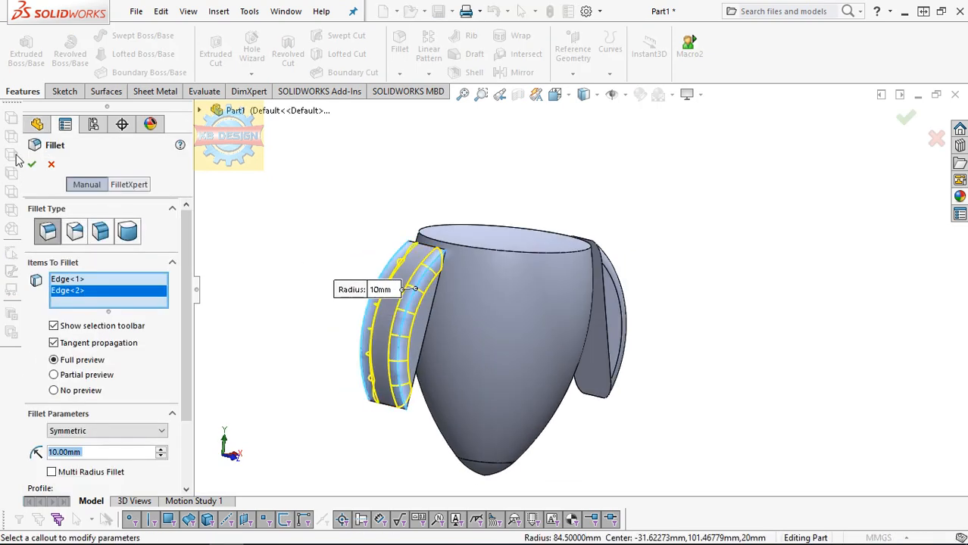
key("Return")
key("Return")
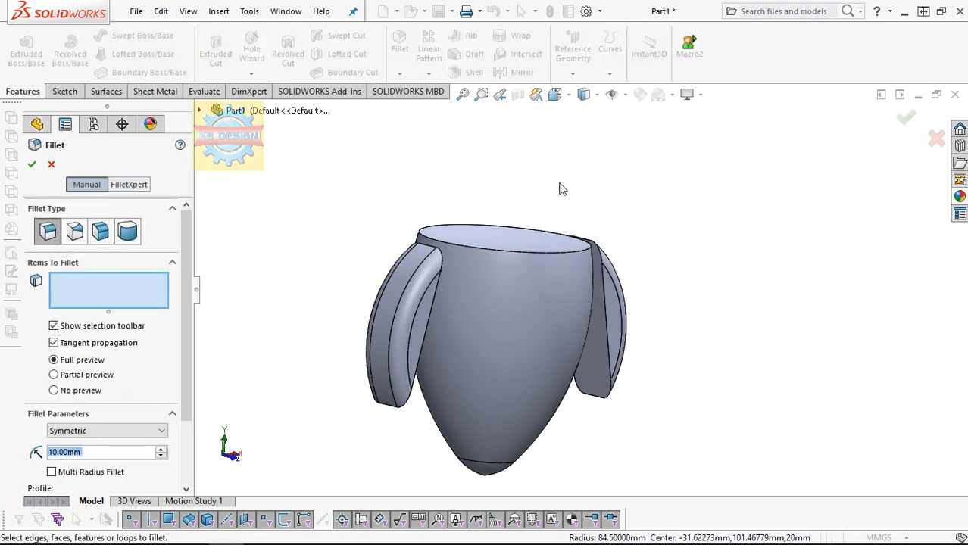
Fillet all edges around the right-hand piece's flat inner face with a 5 mm radius
type("5")
key("Return")
left_click(596, 332)
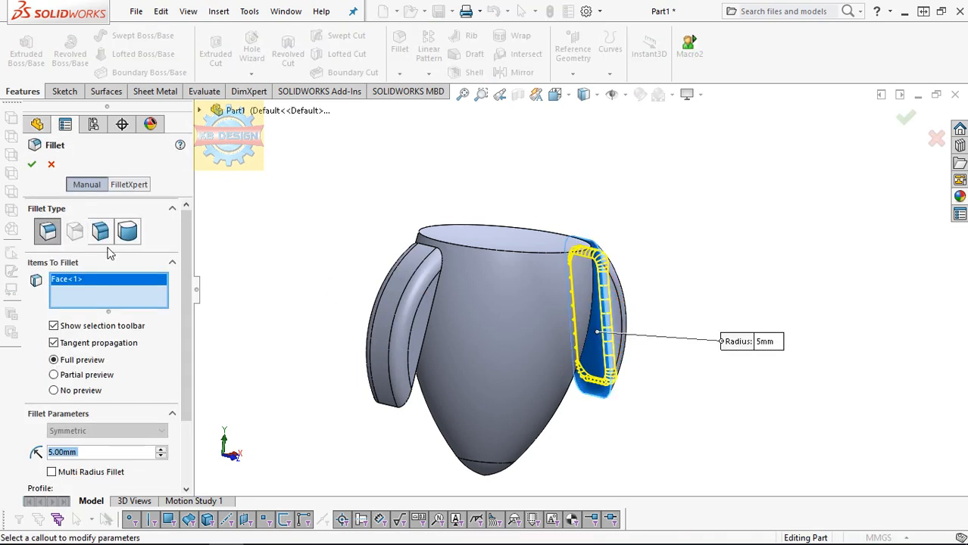
left_click(32, 165)
Apply the same 5 mm fillet around the flat inner face of the left-hand side piece
key("ctrl+1")
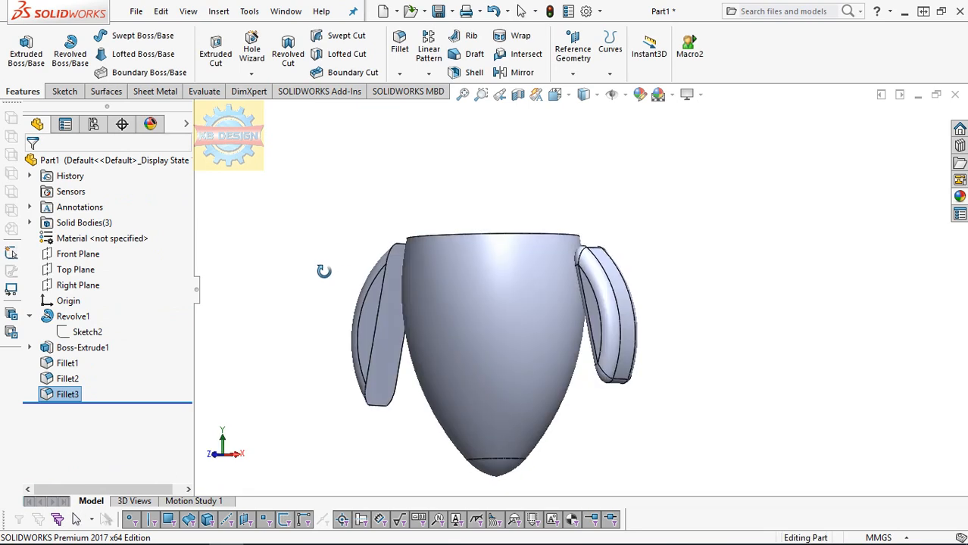
key("Return")
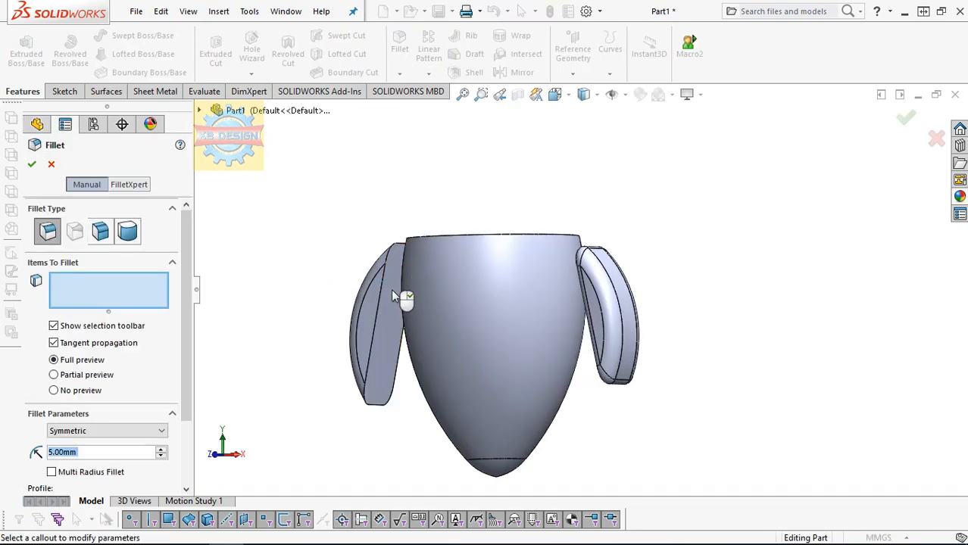
left_click(388, 285)
left_click(32, 166)
middle_click_drag(471, 205, 501, 232)
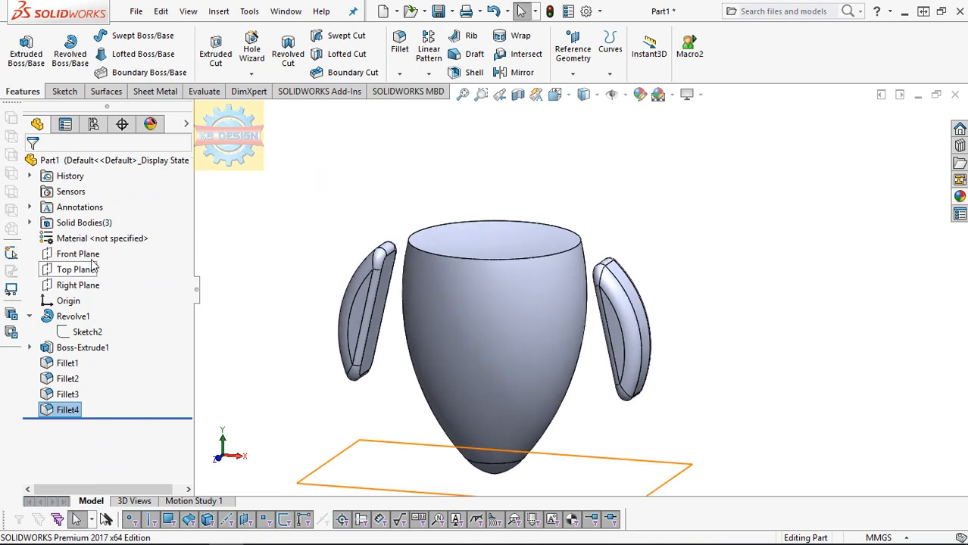
On a new Front Plane sketch, draw a vertical line about 51 mm long, centred above the round body
left_click(84, 254)
left_click(179, 241)
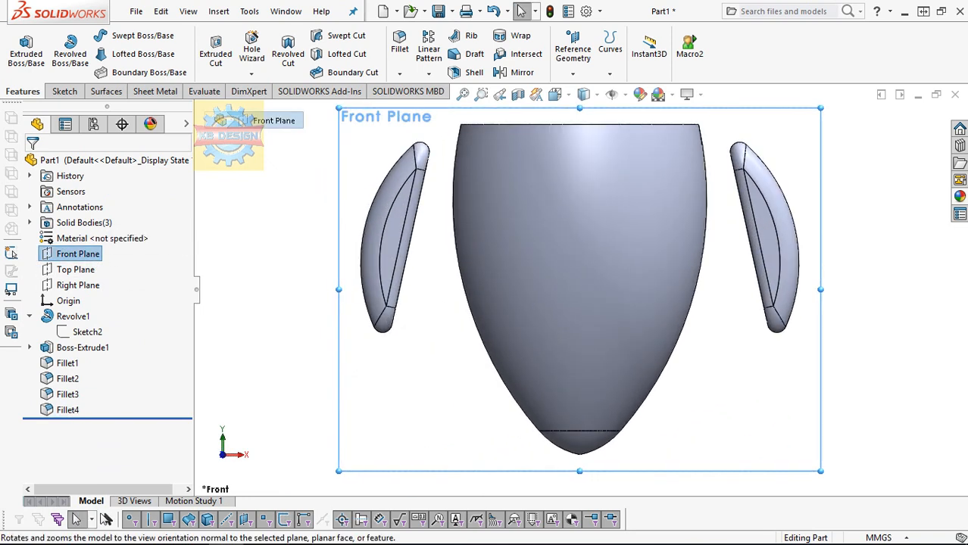
scroll(554, 155, "down", 2)
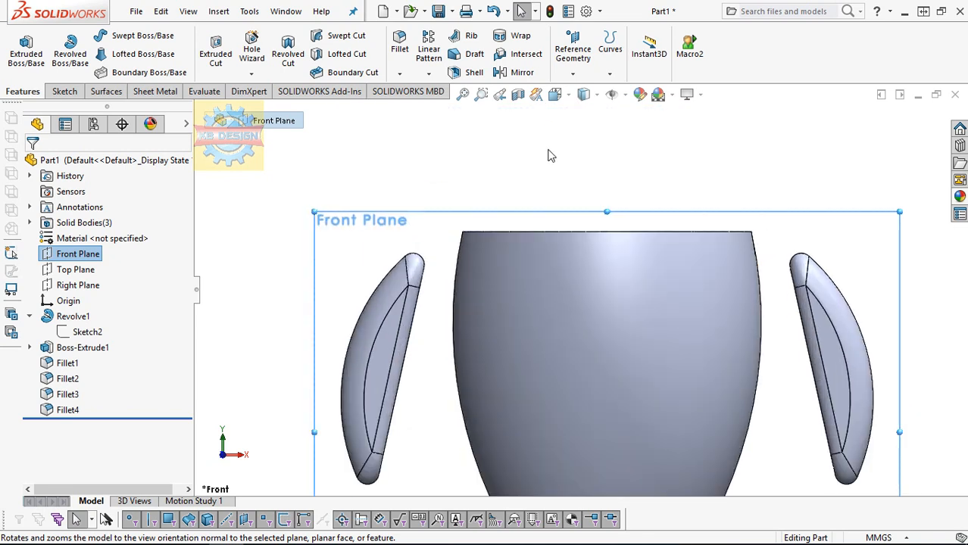
left_click(62, 92)
left_click(20, 48)
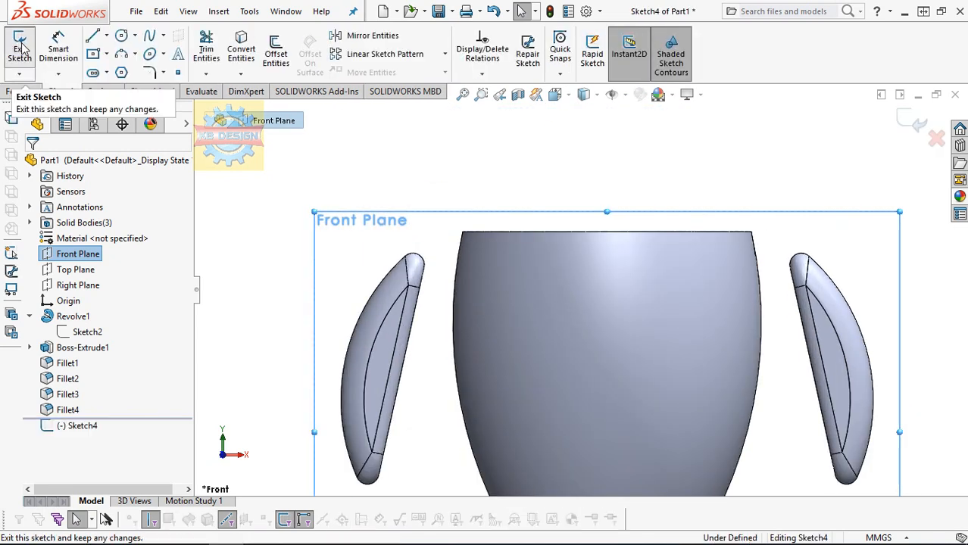
left_click(93, 35)
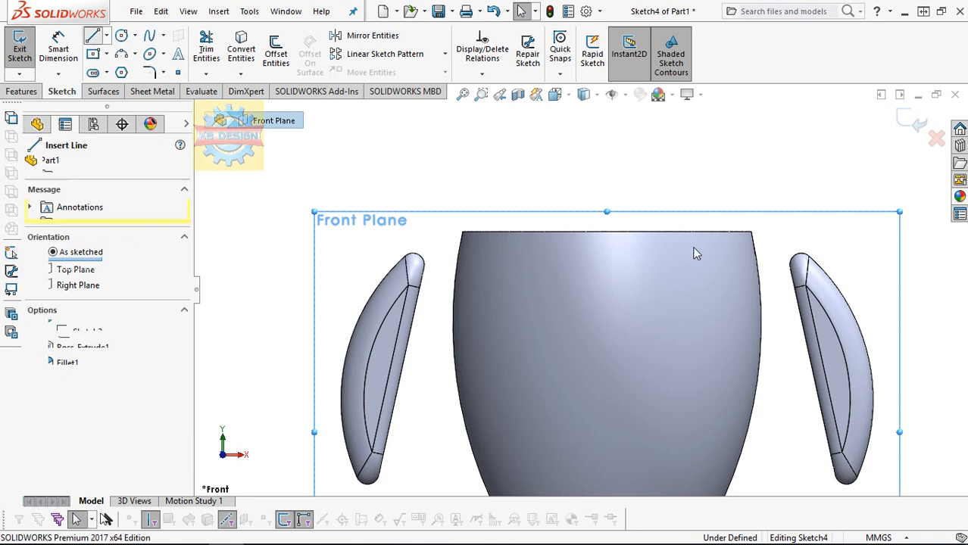
scroll(659, 225, "up", 2)
left_click(599, 227)
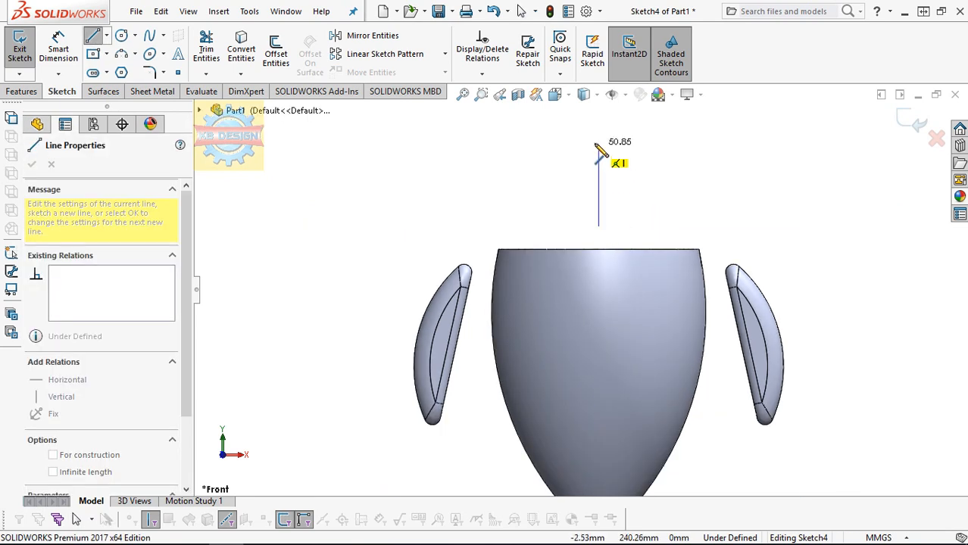
left_click(598, 145)
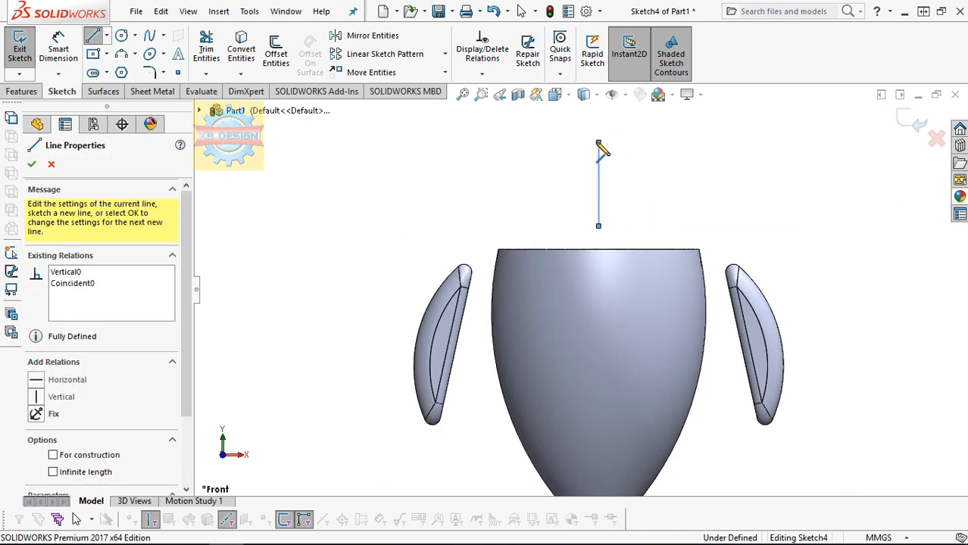
Set the line's lower end 16.25 mm above the body's top edge and the line's length to 73.5 mm
left_click(60, 50)
left_click(621, 250)
left_click(788, 238)
type("16.25")
key("Return")
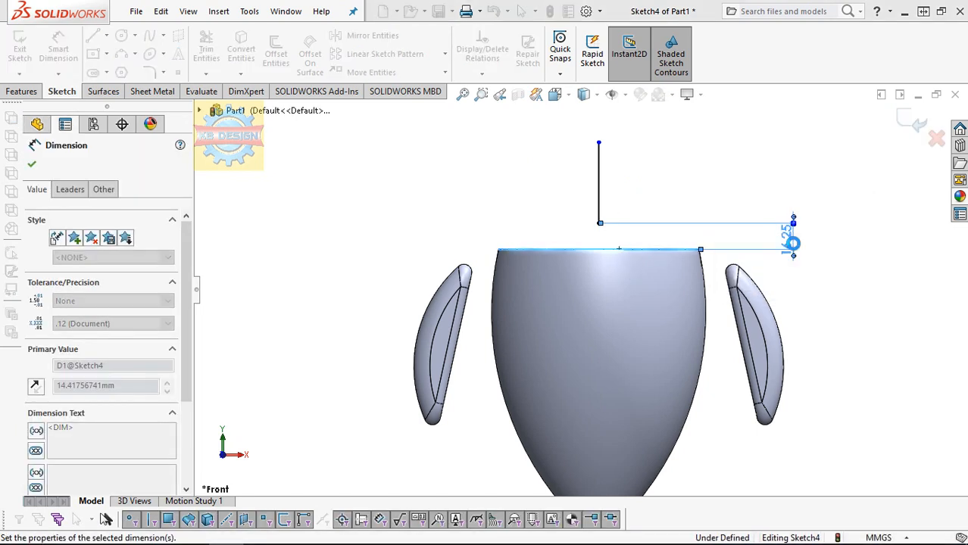
left_click(599, 190)
left_click(621, 193)
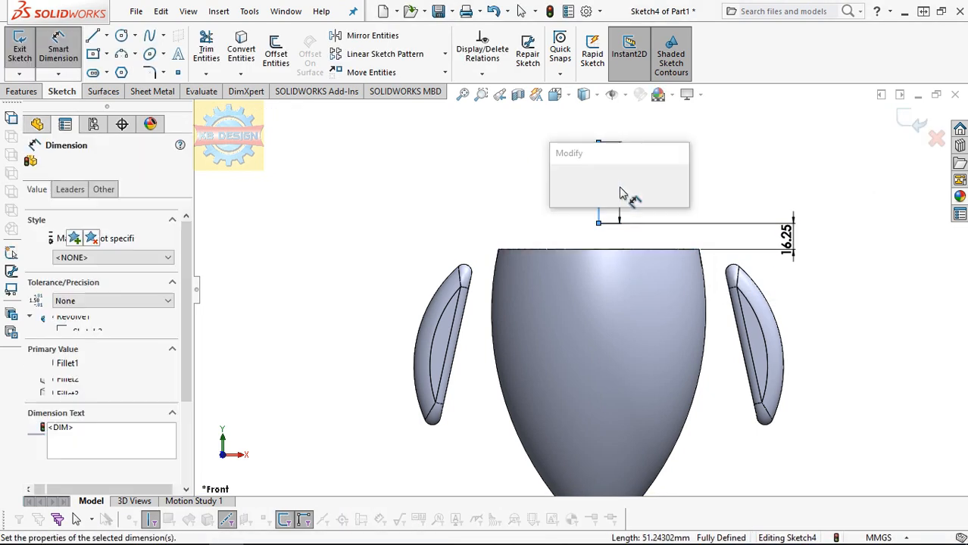
type("73.5")
key("Return")
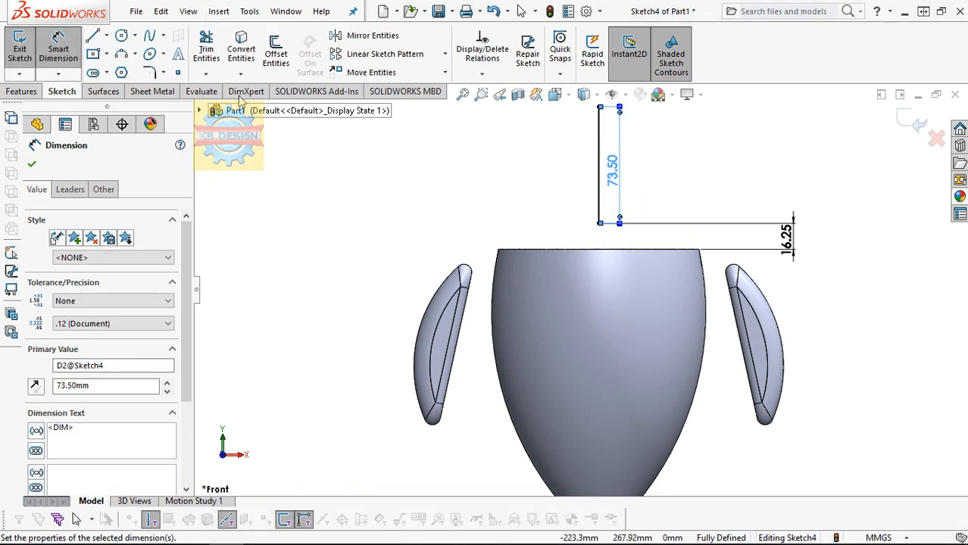
Close a half-dome profile with two three-point arcs from the line's upper and lower ends, meeting at a common outer corner
left_click(121, 53)
left_click(598, 108)
left_click(507, 197)
left_click(532, 131)
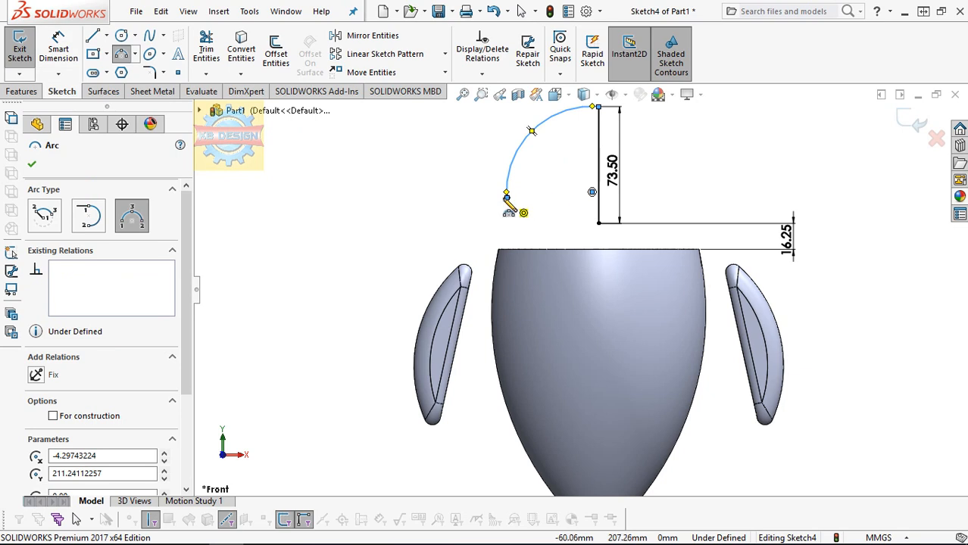
left_click(507, 196)
left_click(563, 230)
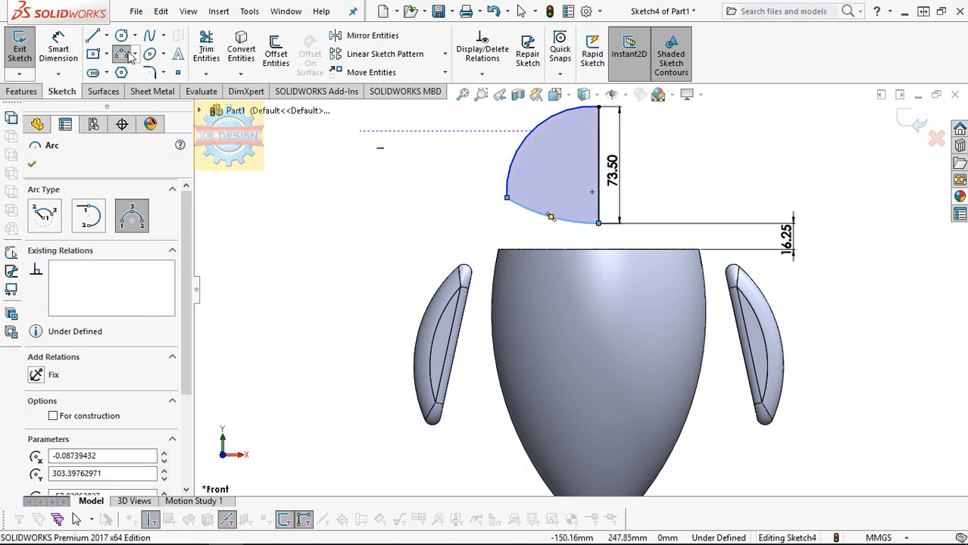
Set the upper arc's radius to 63 mm and the lower arc's radius to 194 mm
left_click(58, 49)
left_click(521, 144)
left_click(573, 168)
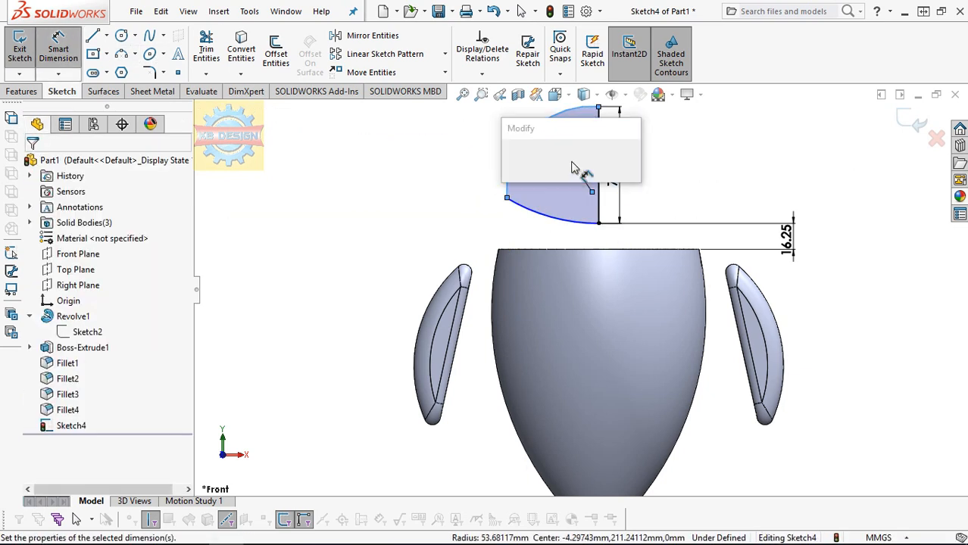
key("Return")
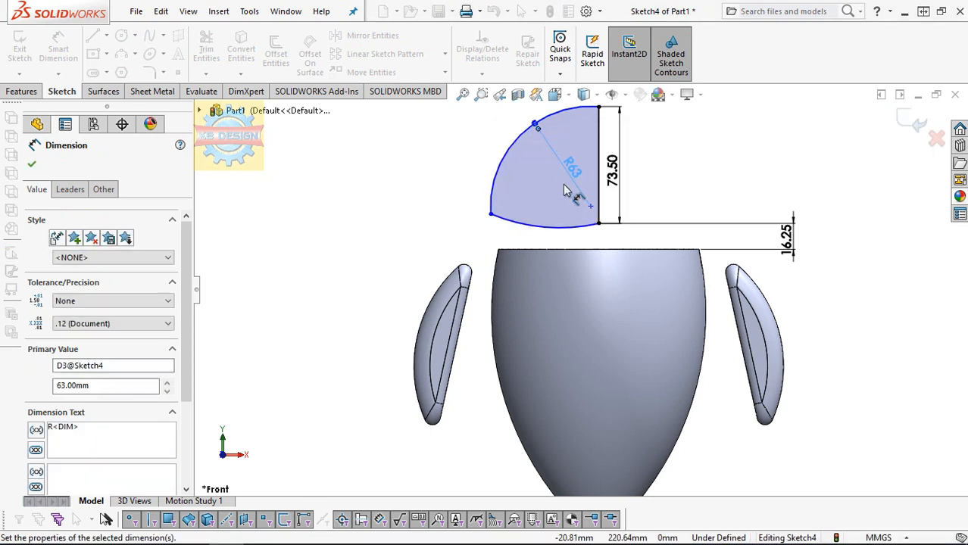
double_click(550, 203)
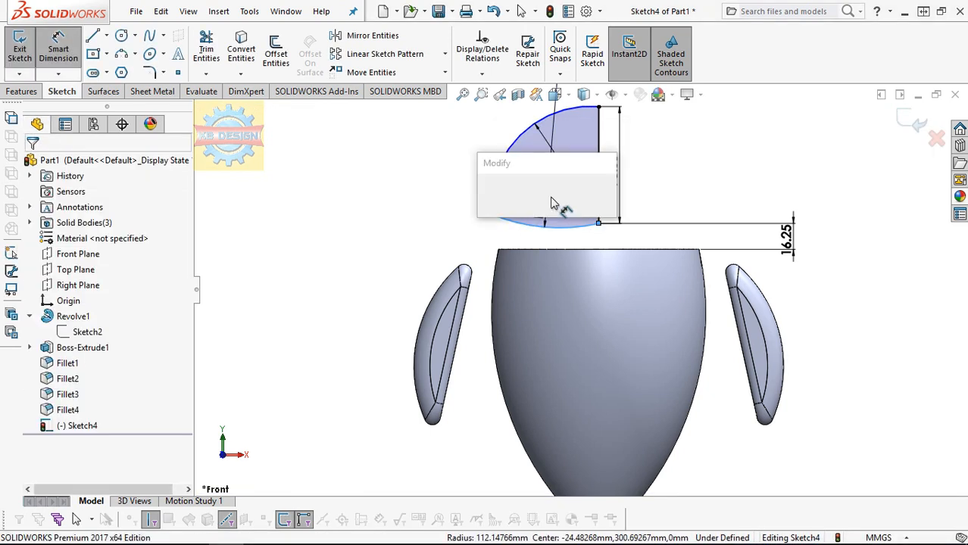
type("194")
key("Return")
Set the horizontal distance between the lower arc's ends to 63 mm and move the outer corner up until the arc slopes down towards the line
left_click(599, 223)
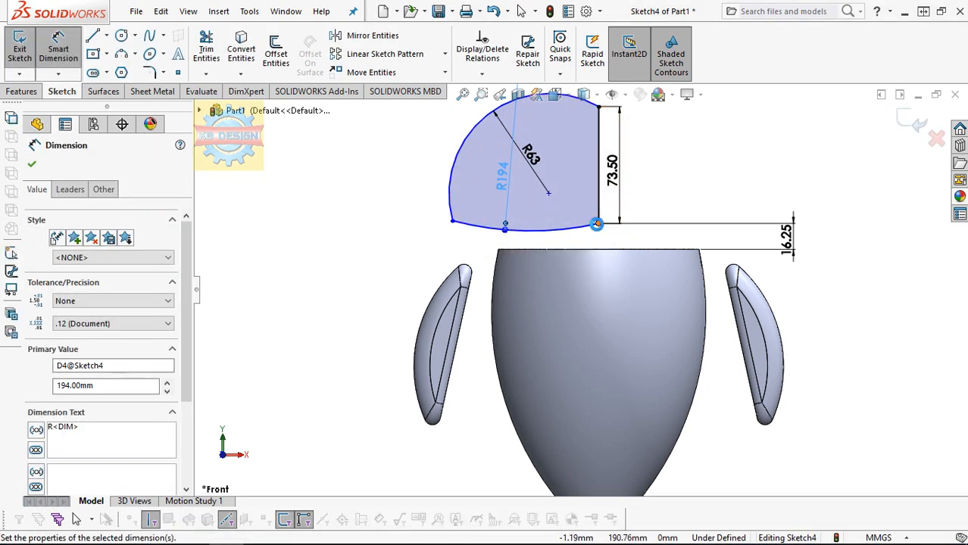
left_click(452, 223)
left_click(572, 335)
type("63")
key("Return")
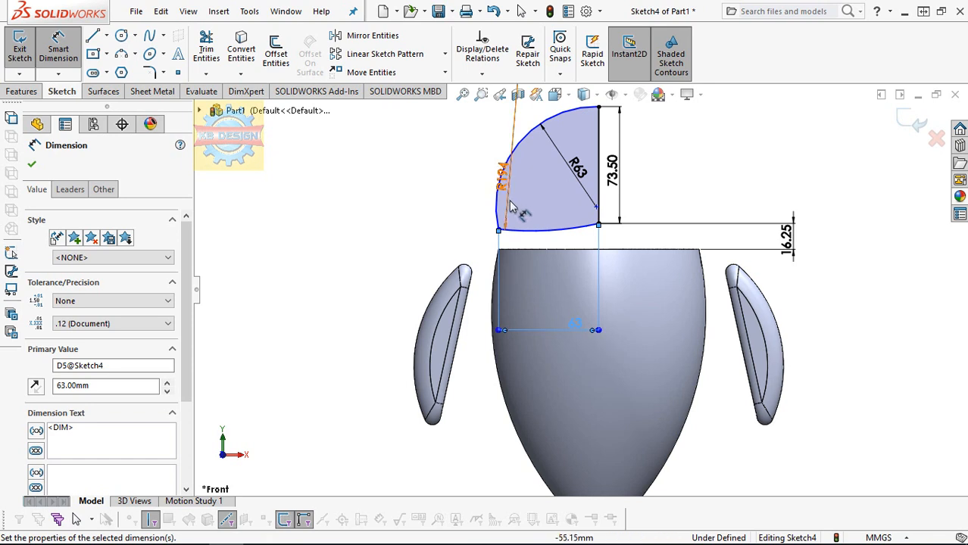
left_click(489, 240)
left_click_drag(499, 231, 508, 224)
Try a vertical relation between the profile's outer corner and the body's upper corner, and delete that relation
left_click(480, 75)
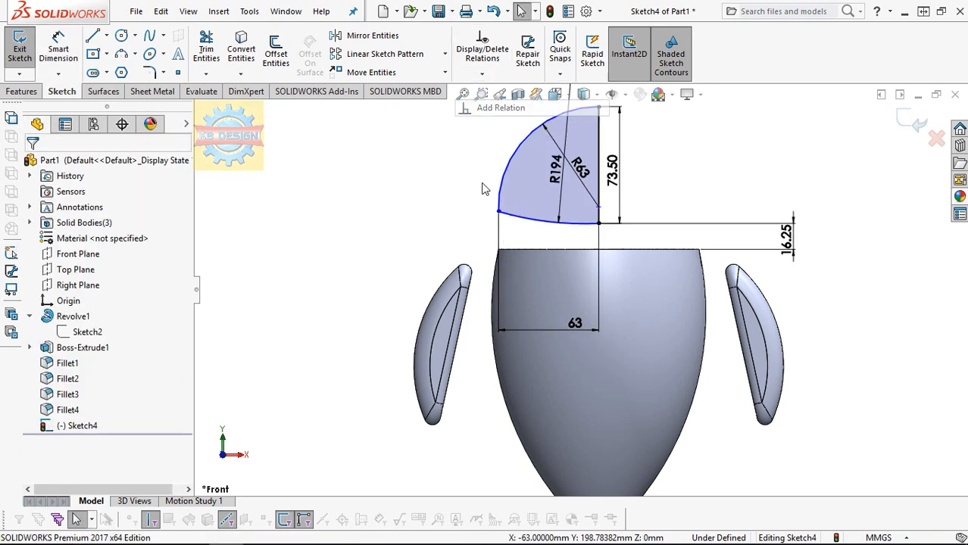
left_click(497, 106)
left_click(498, 211)
left_click(498, 250)
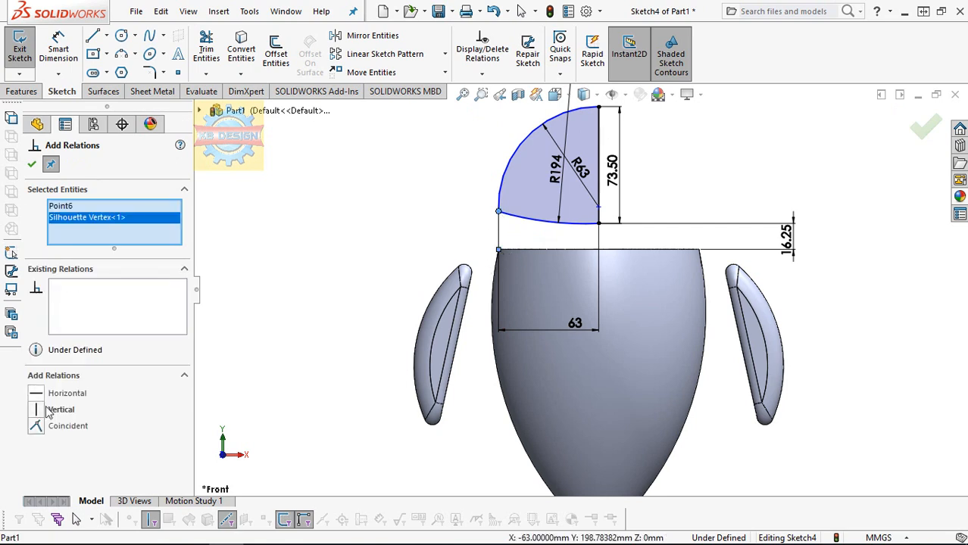
left_click(56, 407)
left_click(32, 165)
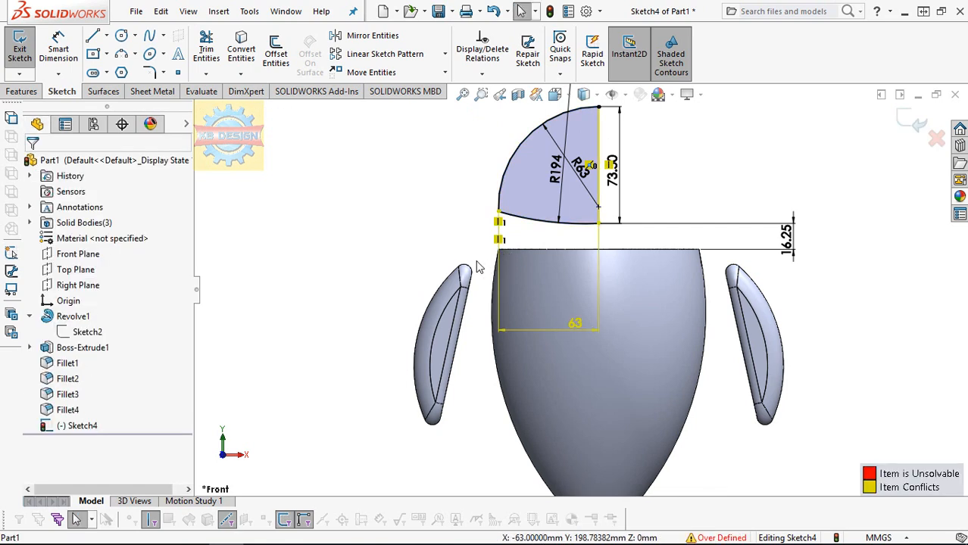
left_click(500, 242)
key("Delete")
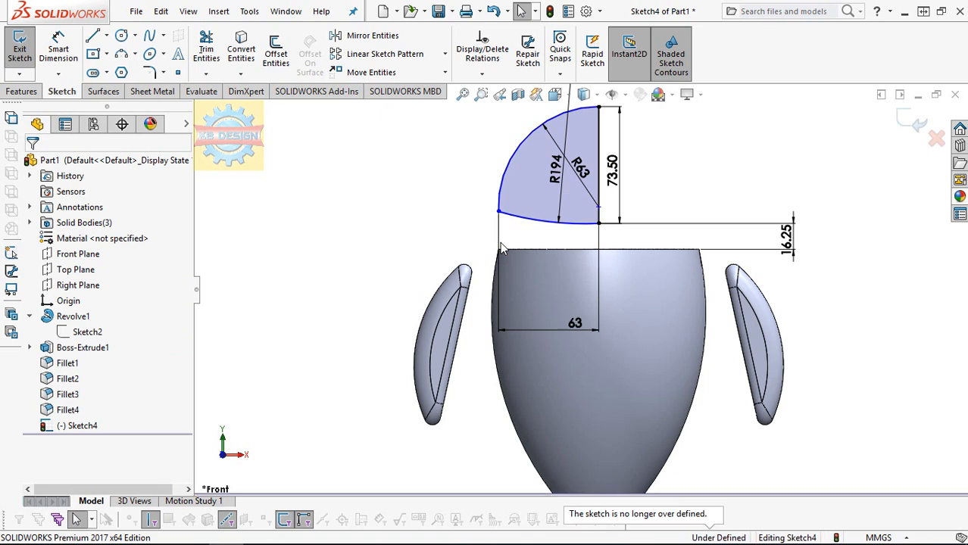
Revolve the half-dome profile 360 degrees about its vertical line
left_click(21, 91)
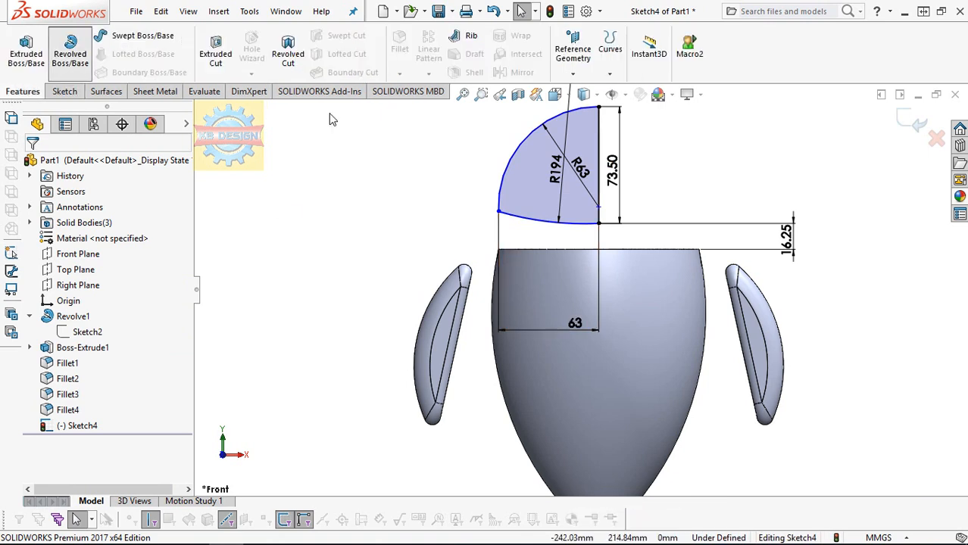
left_click(70, 53)
left_click(599, 203)
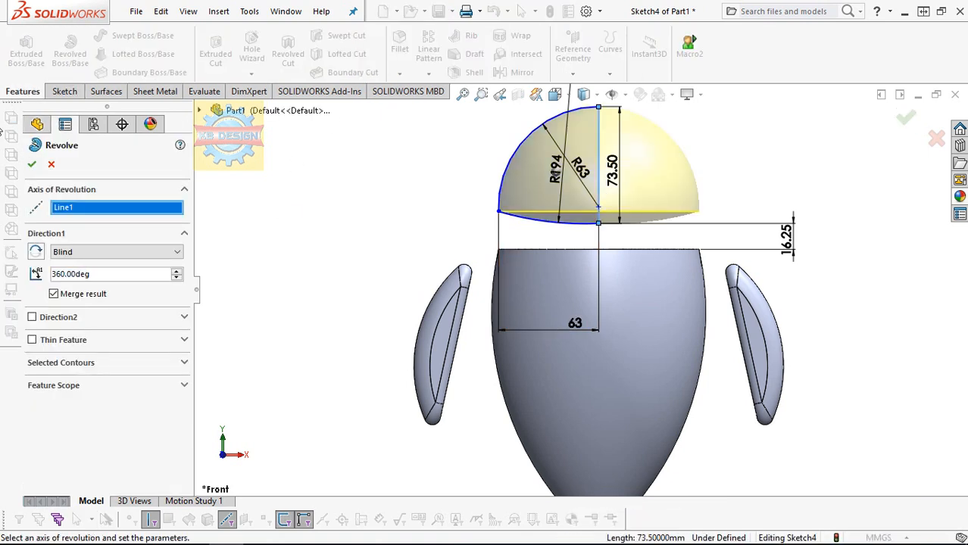
left_click(33, 165)
Fillet the dome's lower circular rim edge with a 10 mm radius
left_click(400, 43)
left_click(572, 212)
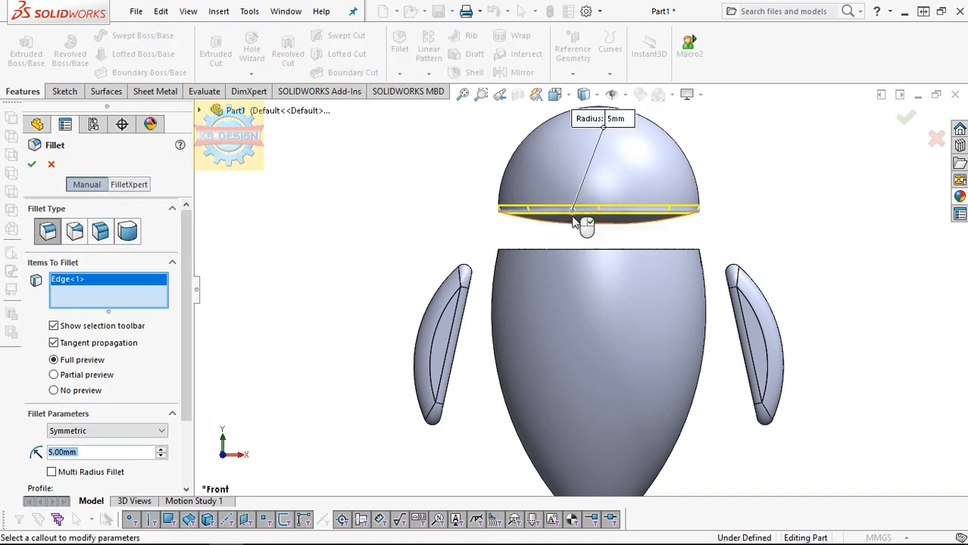
type("10")
key("Return")
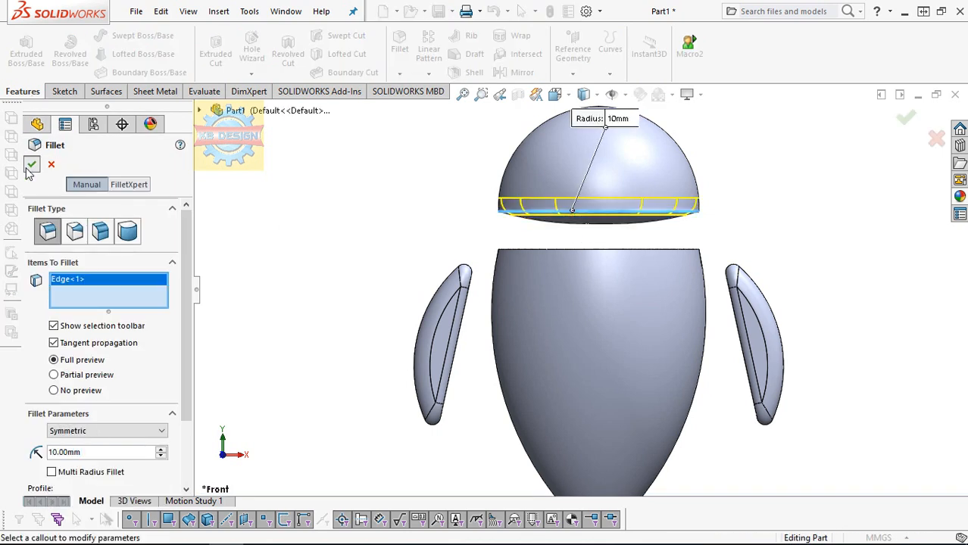
left_click(31, 165)
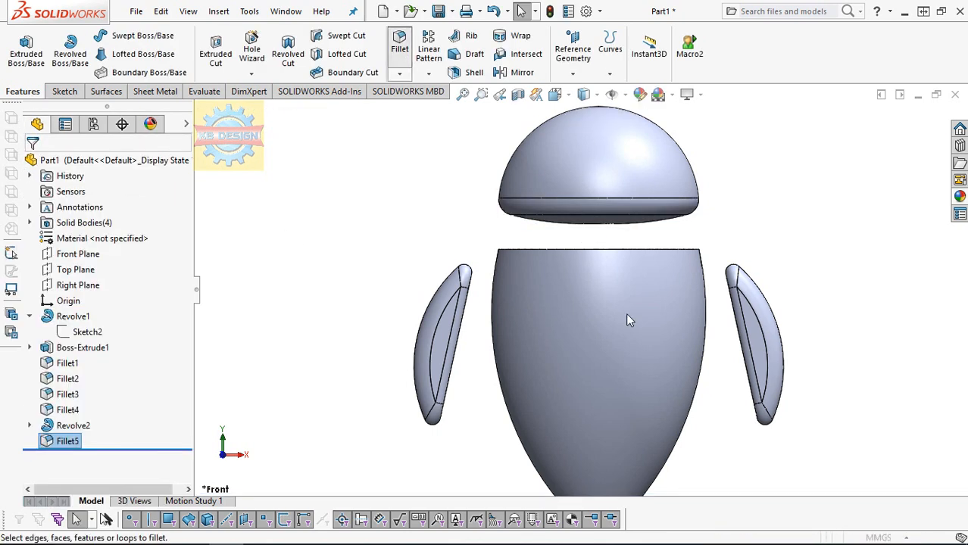
Fillet the rim of the round body's flat top face with a 5 mm radius
type("5")
key("Return")
middle_click_drag(746, 227, 742, 277)
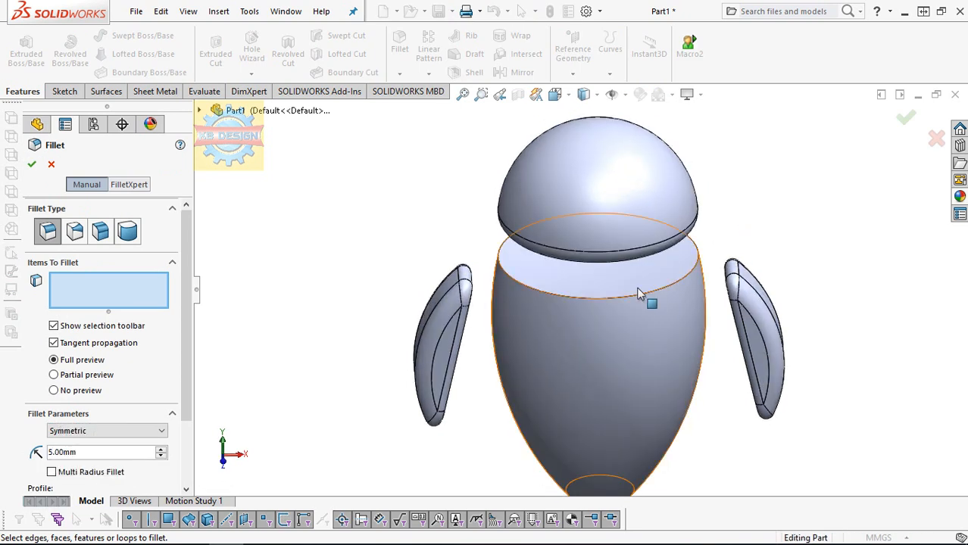
left_click(633, 279)
left_click(32, 164)
On a new Front Plane sketch, draw a slanted ellipse with radii of about 26 and 7 mm across the dome's upper right outline
middle_click_drag(337, 224, 364, 210)
left_click(78, 253)
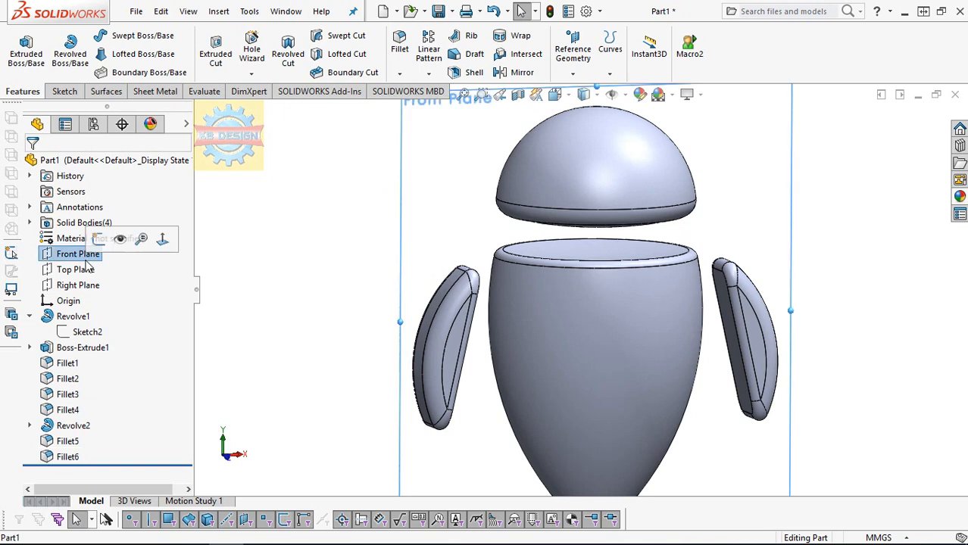
left_click(157, 240)
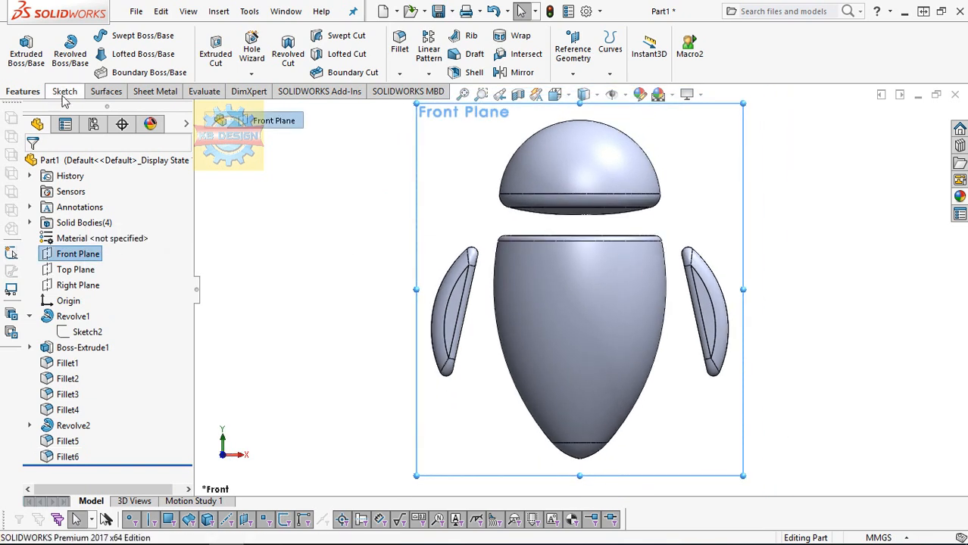
left_click(64, 91)
left_click(19, 47)
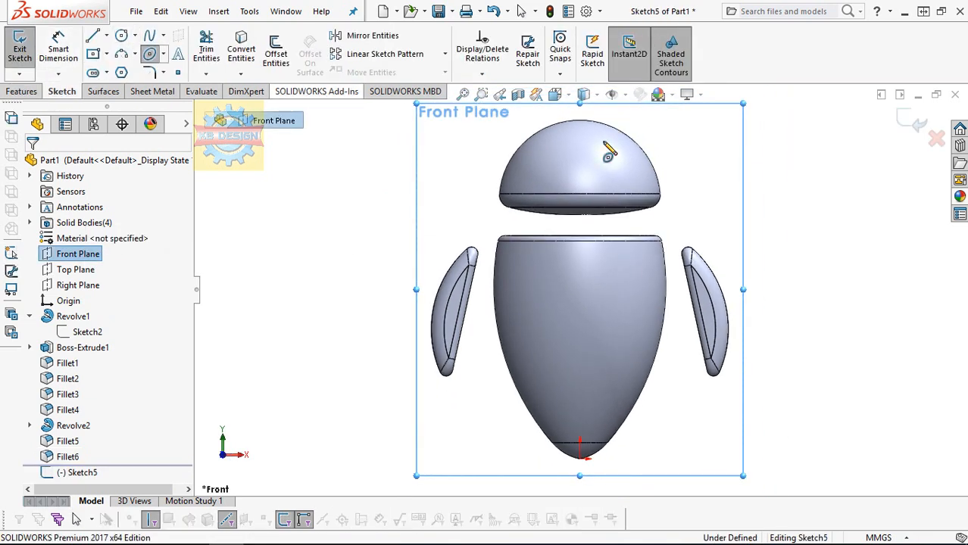
left_click(640, 151)
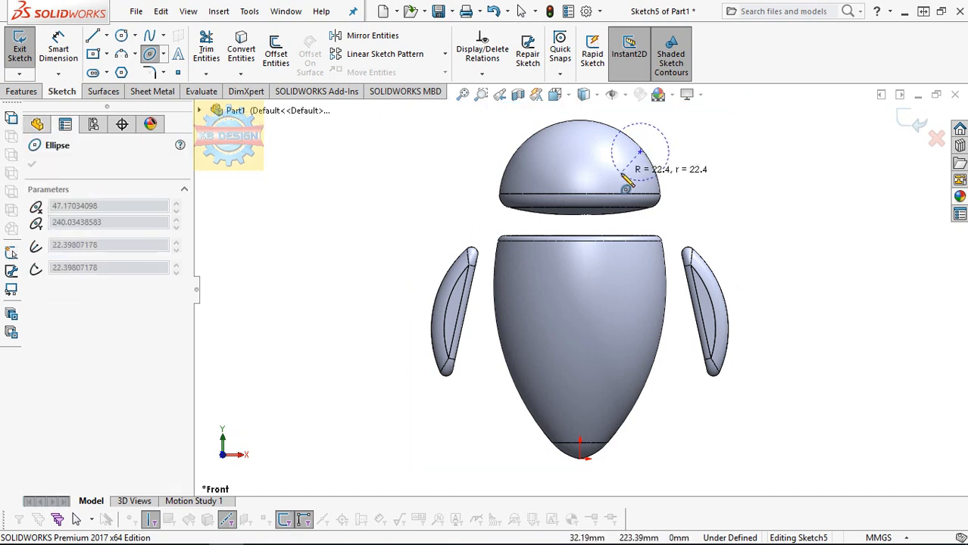
left_click(617, 175)
left_click(670, 164)
scroll(674, 167, "down", 2)
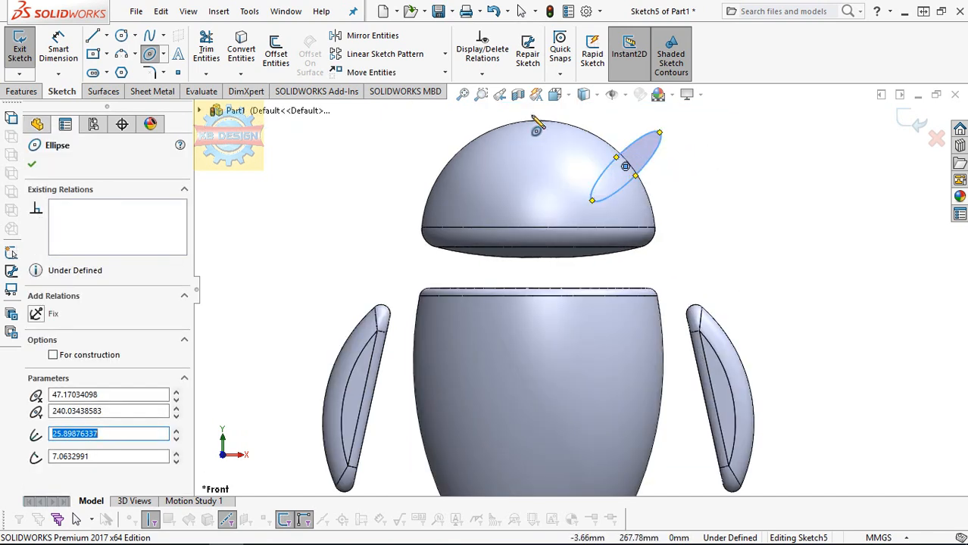
key("Escape")
Dimension the slanted ellipse to 11.7 mm across its short axis and 15.5 mm along its long axis
left_click(633, 173)
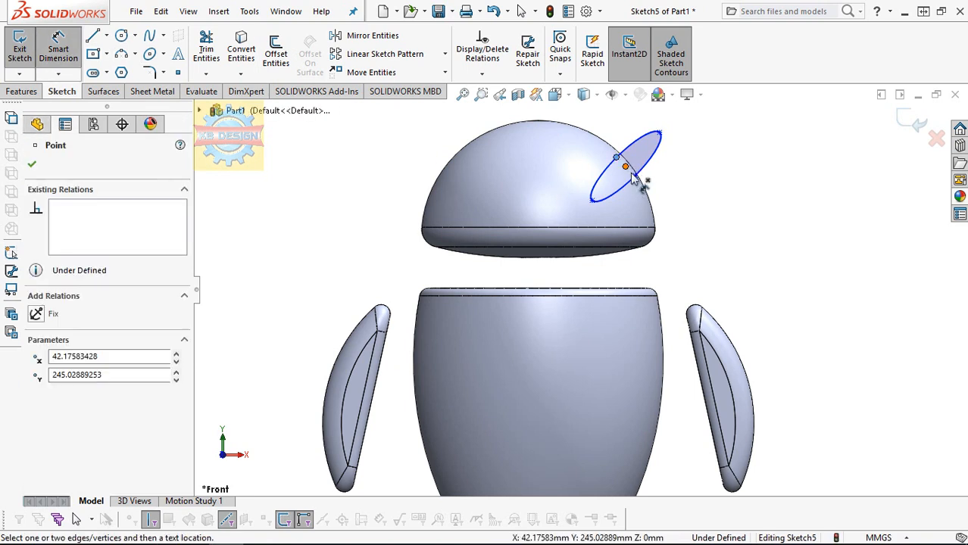
left_click(702, 198)
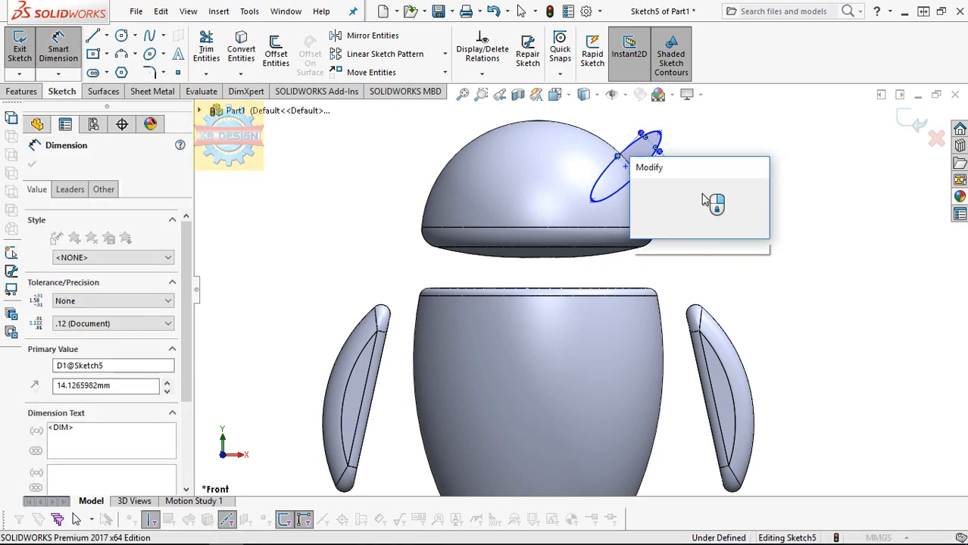
type("11.7")
key("Return")
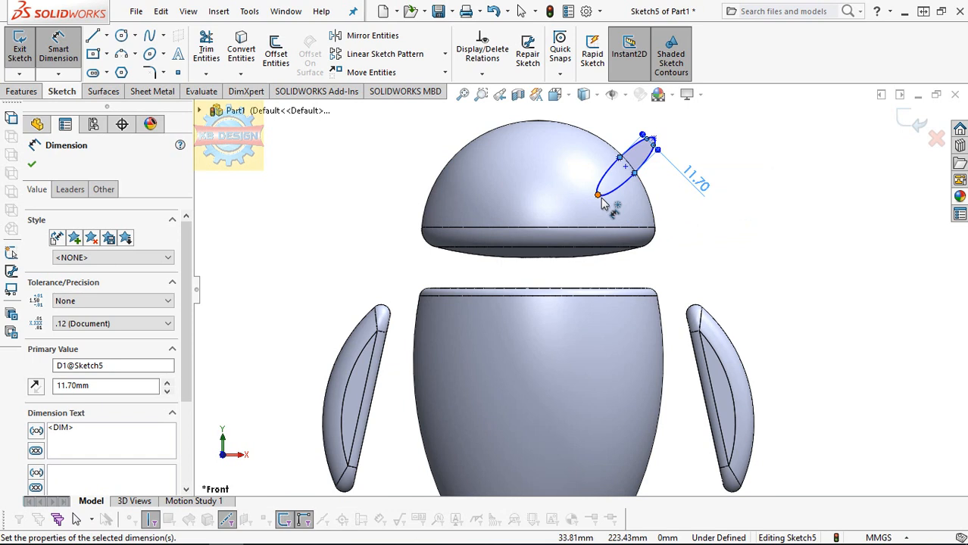
left_click(600, 198)
left_click(655, 140)
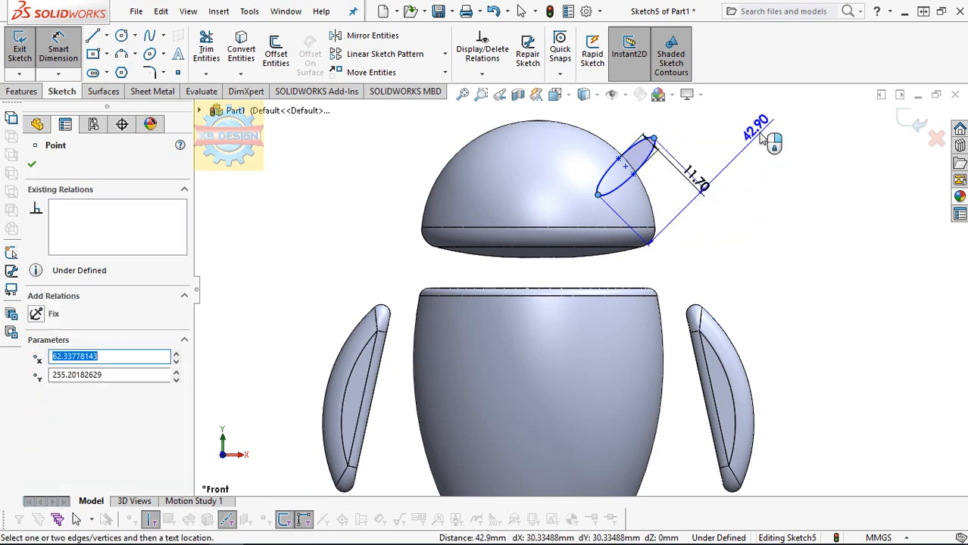
left_click(760, 135)
key("Return")
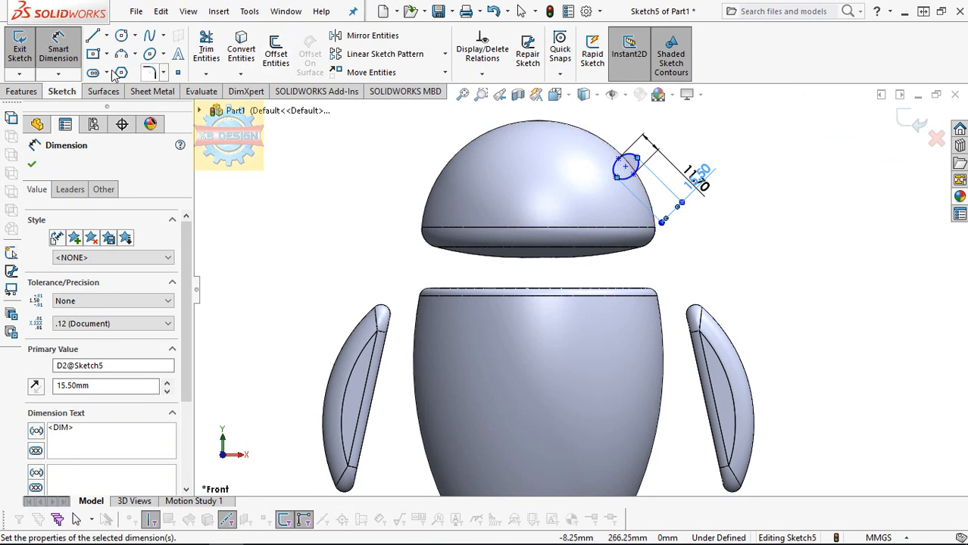
Draw a vertical centerline through the middle of the dome, starting above the body's flat top
left_click(106, 35)
left_click(130, 71)
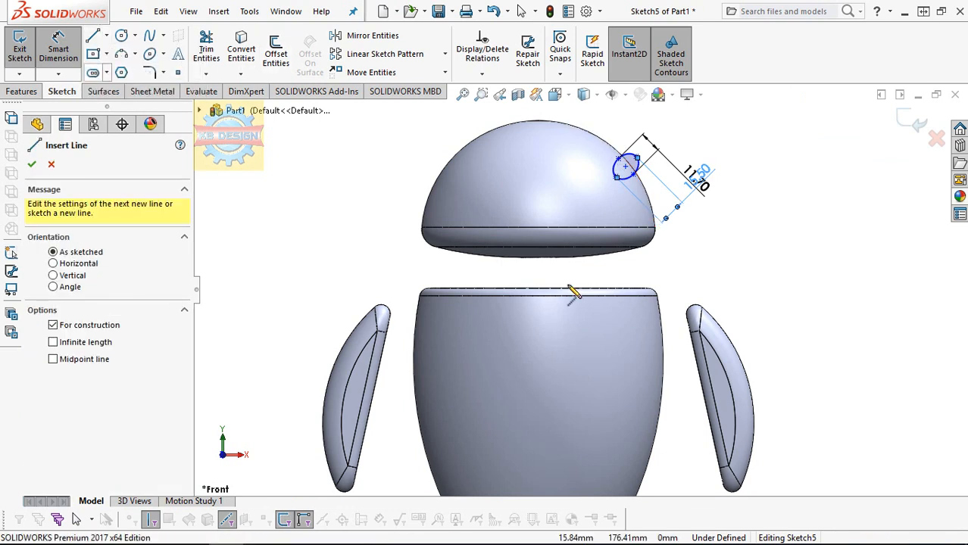
left_click(538, 295)
left_click(538, 143)
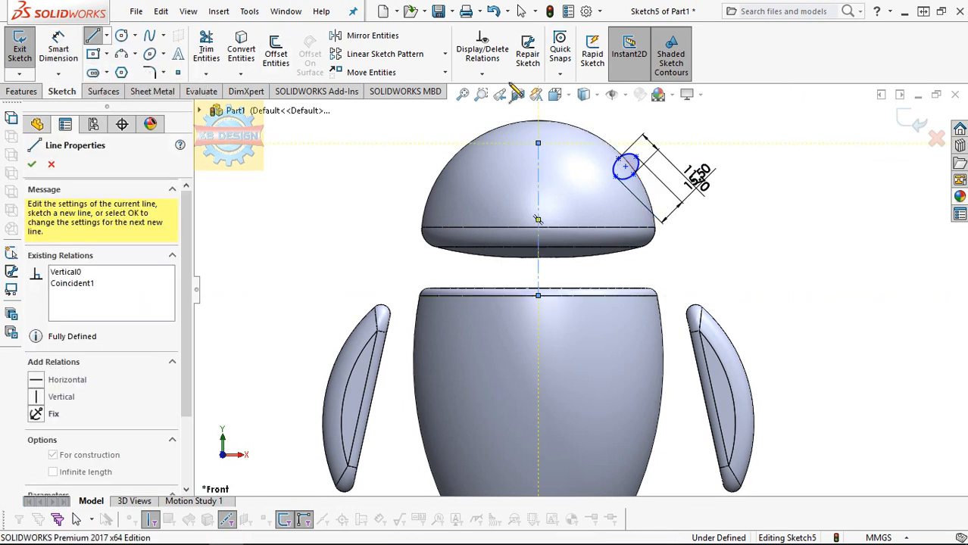
Mirror the ellipse about the vertical centerline, keeping the original
left_click(374, 36)
right_click(134, 276)
left_click(227, 278)
left_click(629, 168)
left_click(125, 331)
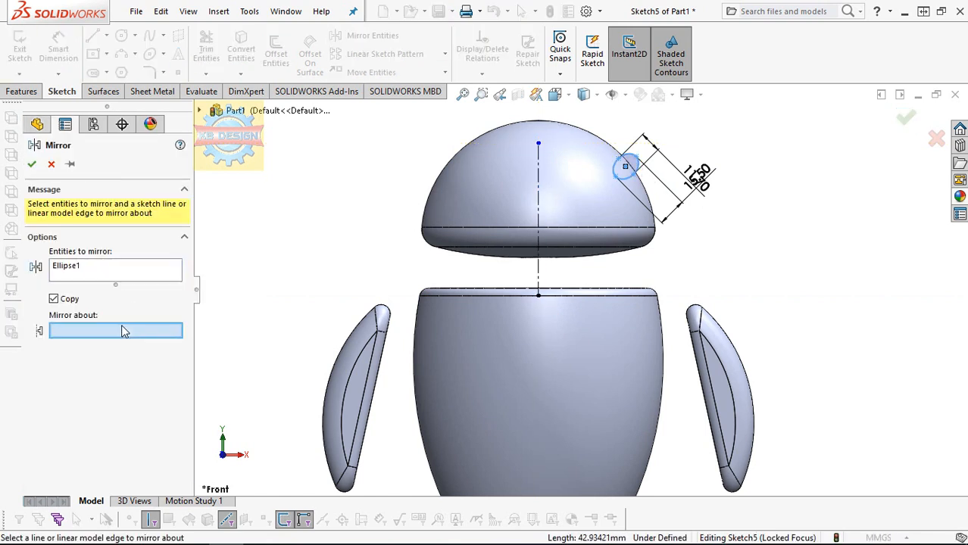
left_click(530, 276)
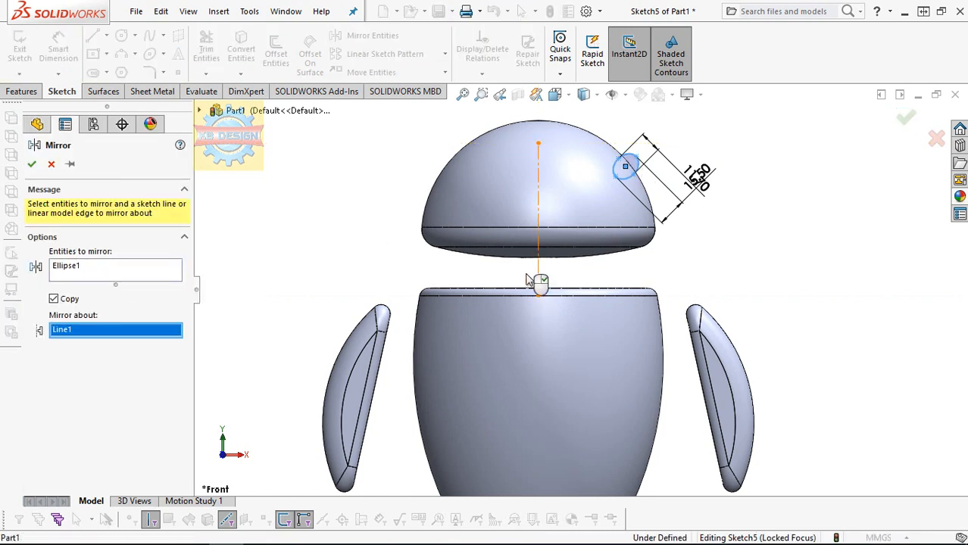
left_click(31, 163)
Dimension the horizontal distance between the two ellipse centers to 49.5 mm
left_click(58, 49)
left_click(625, 166)
left_click(450, 166)
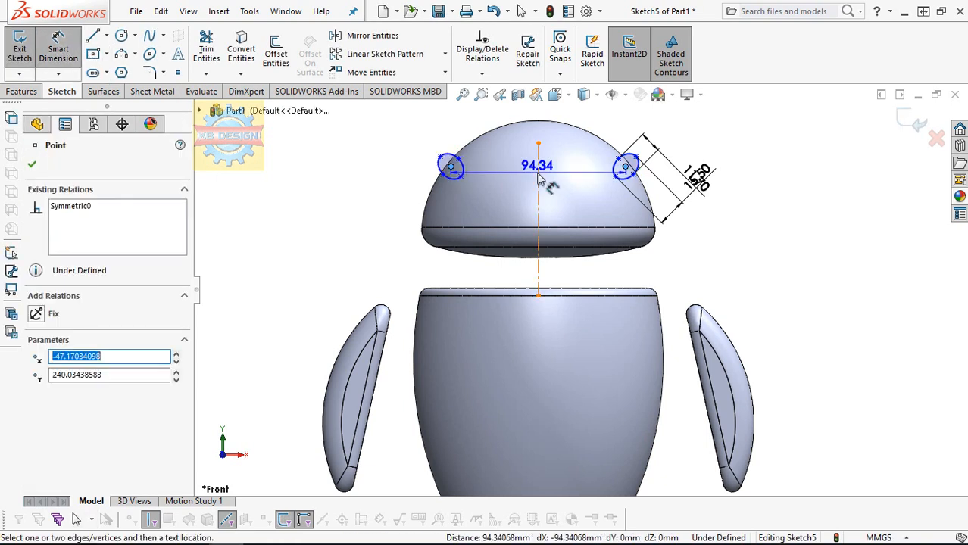
left_click(526, 184)
type("49.5")
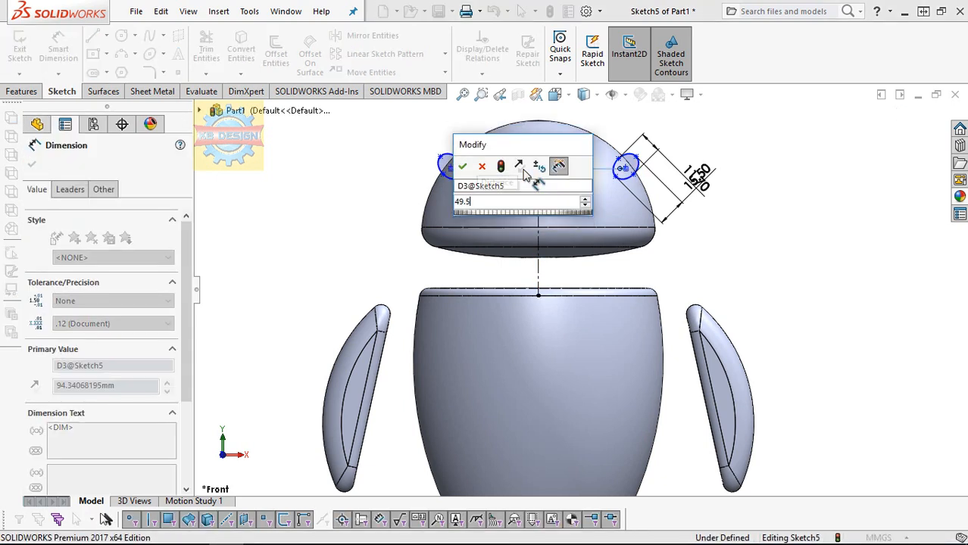
key("Return")
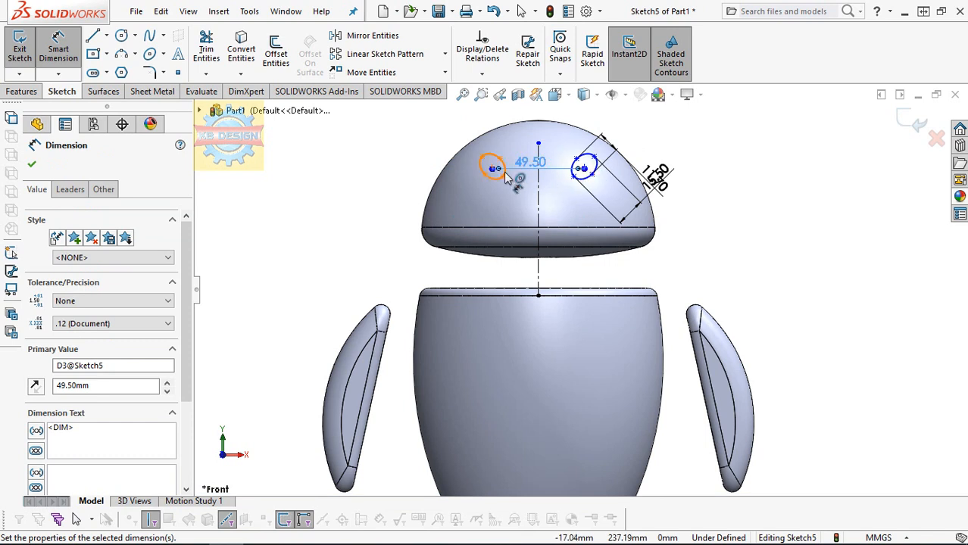
key("Escape")
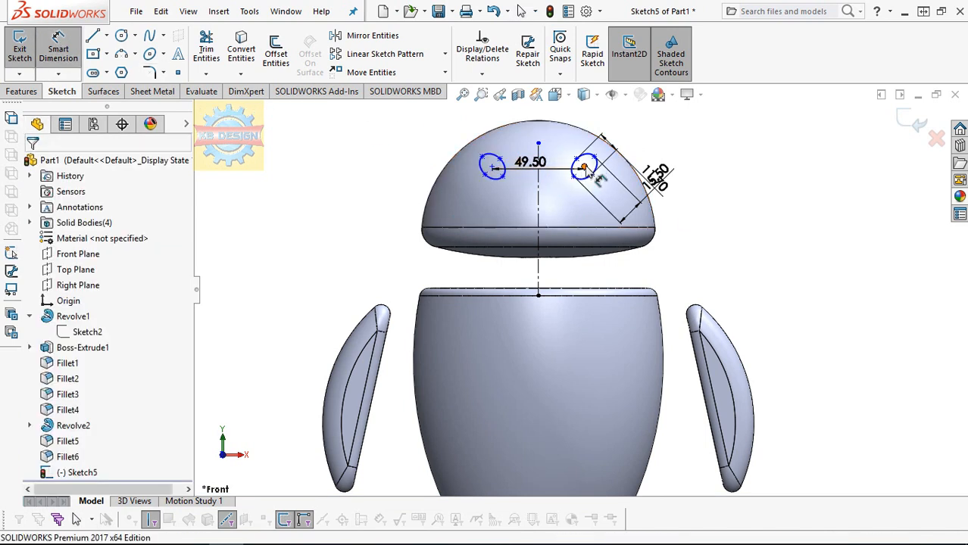
Dimension the right ellipse's center to 63 mm above the body's top edge
left_click(585, 169)
left_click(603, 294)
left_click(730, 227)
type("63")
key("Return")
Create a projection split line of the two ellipses on the dome's outer face, in a single direction
scroll(560, 170, "down", 3)
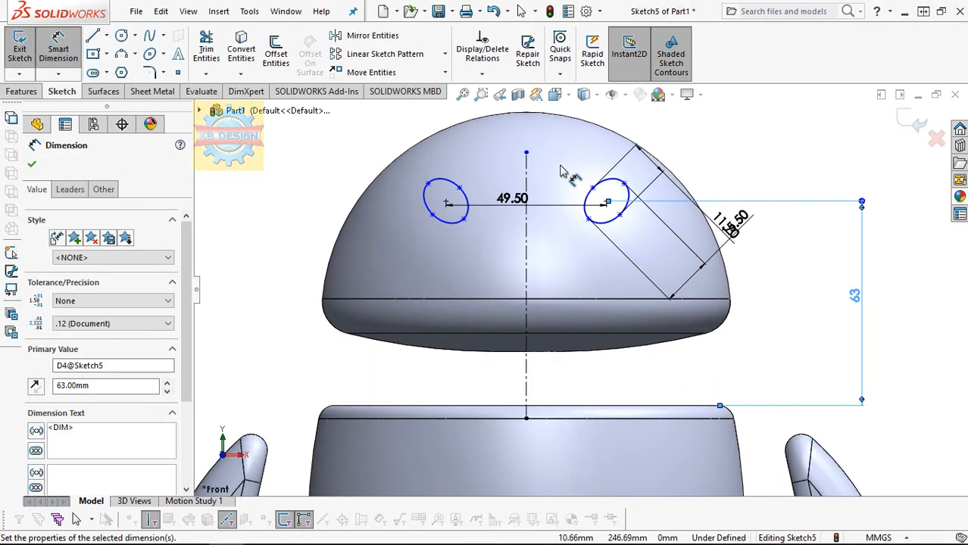
left_click(21, 91)
left_click(610, 49)
left_click(636, 89)
left_click(571, 178)
middle_click_drag(573, 178, 496, 224)
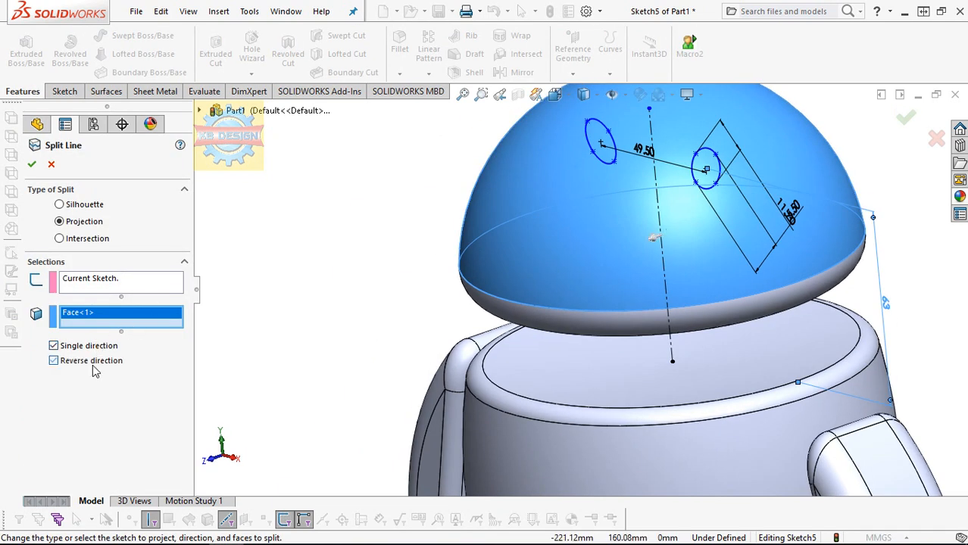
left_click(32, 164)
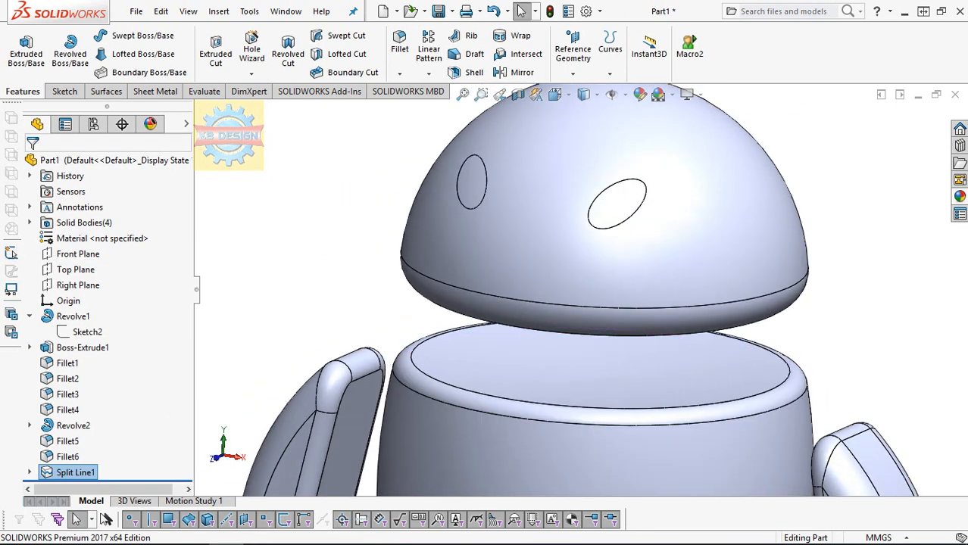
On a new Front Plane sketch, draw an upward-bulging three-point arc of about 68 mm radius above the two eyes
left_click(66, 269)
left_click(76, 254)
left_click(137, 229)
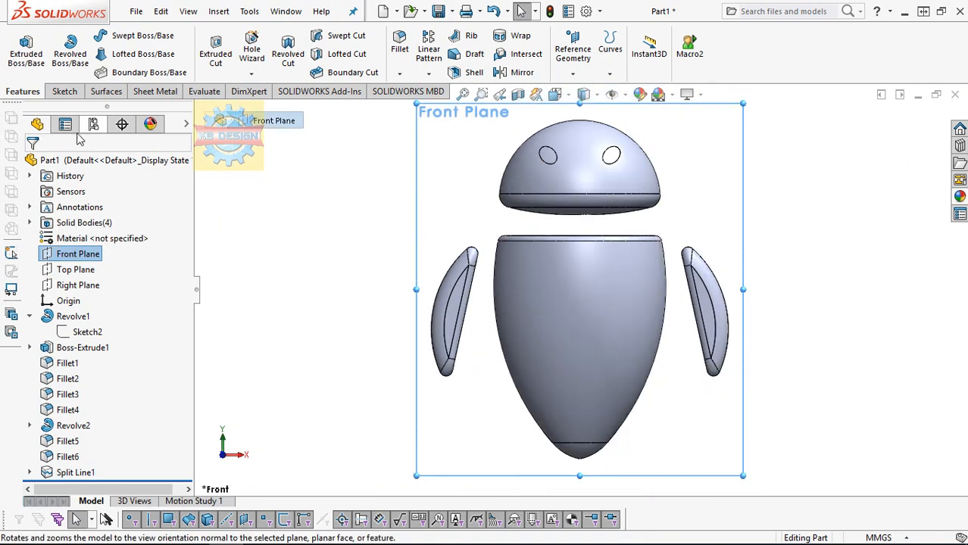
left_click(64, 91)
left_click(20, 49)
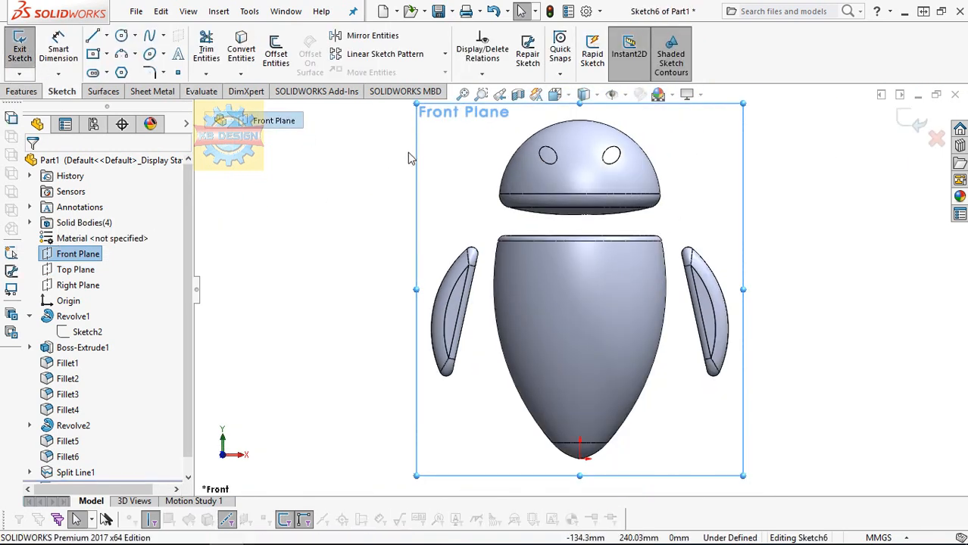
scroll(599, 155, "down", 5)
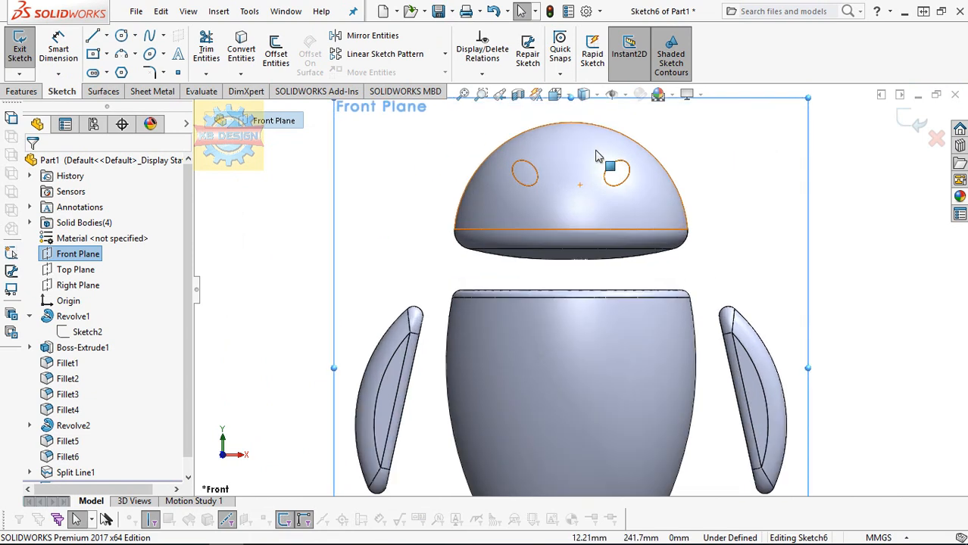
left_click(121, 54)
left_click(382, 210)
left_click(693, 210)
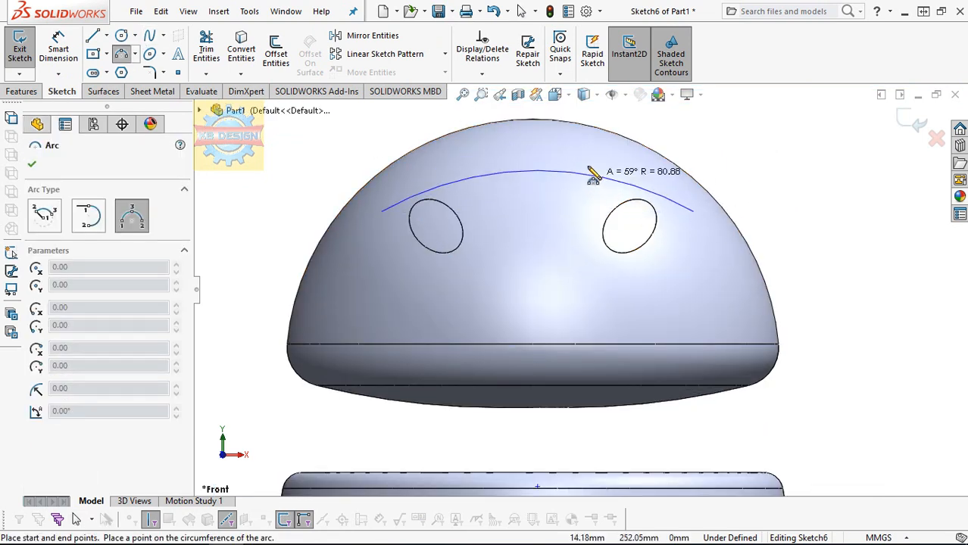
left_click(537, 160)
Draw a shallow downward-bulging three-point arc of about 209 mm radius just above the dome's rim
left_click(378, 319)
left_click(694, 319)
left_click(603, 333)
Dimension the lower arc's radius to 144 mm
left_click(55, 47)
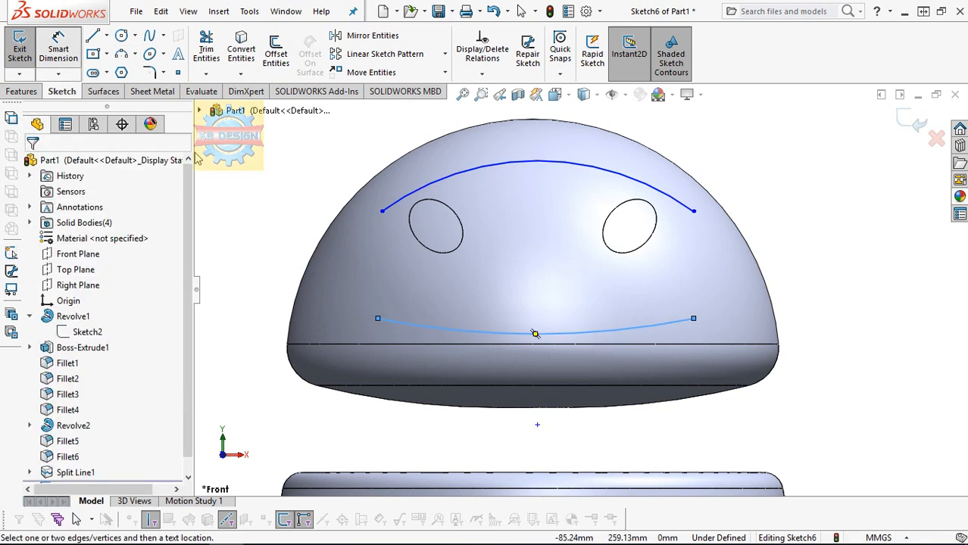
left_click(526, 333)
left_click(533, 295)
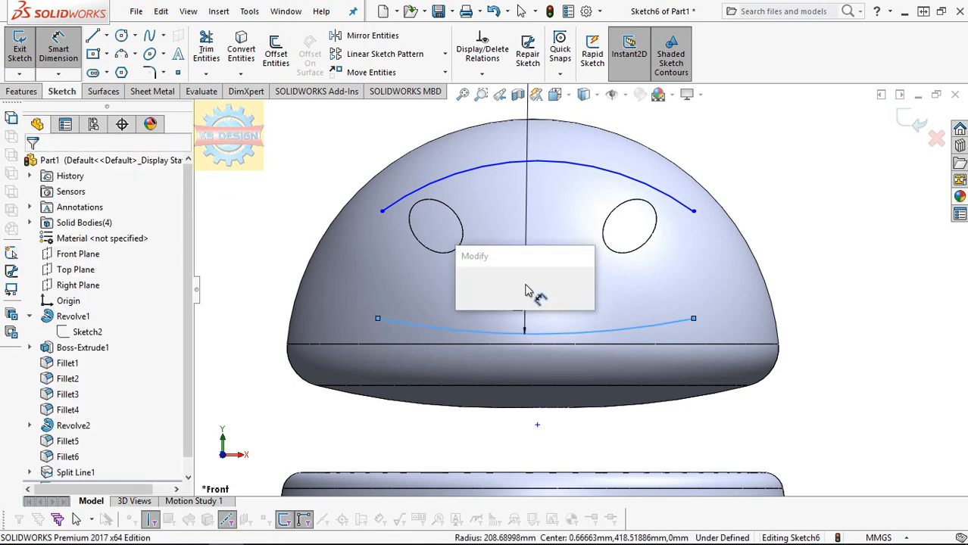
type("144")
key("Return")
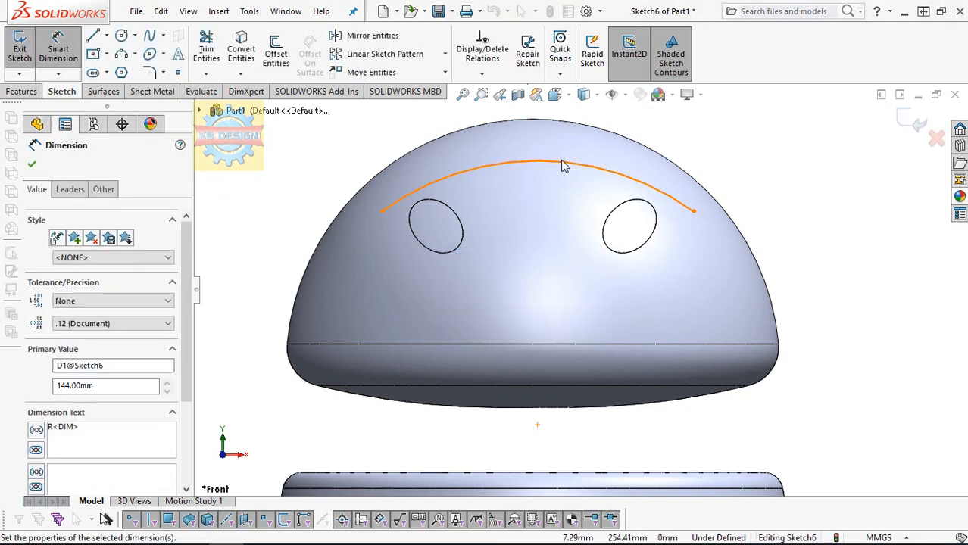
Dimension the radius of the upward-bulging arc to 49 mm
key("z")
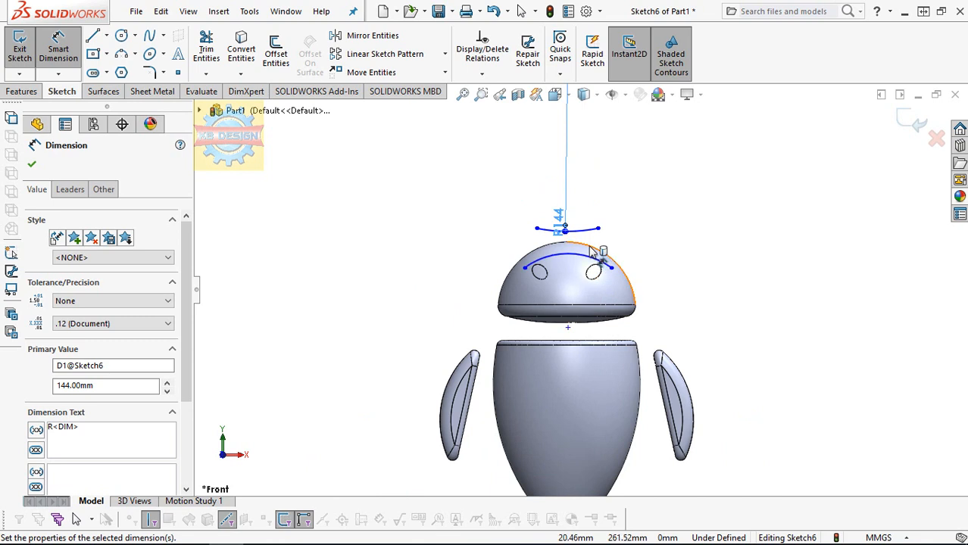
scroll(591, 251, "down", 3)
left_click(555, 275)
left_click(556, 302)
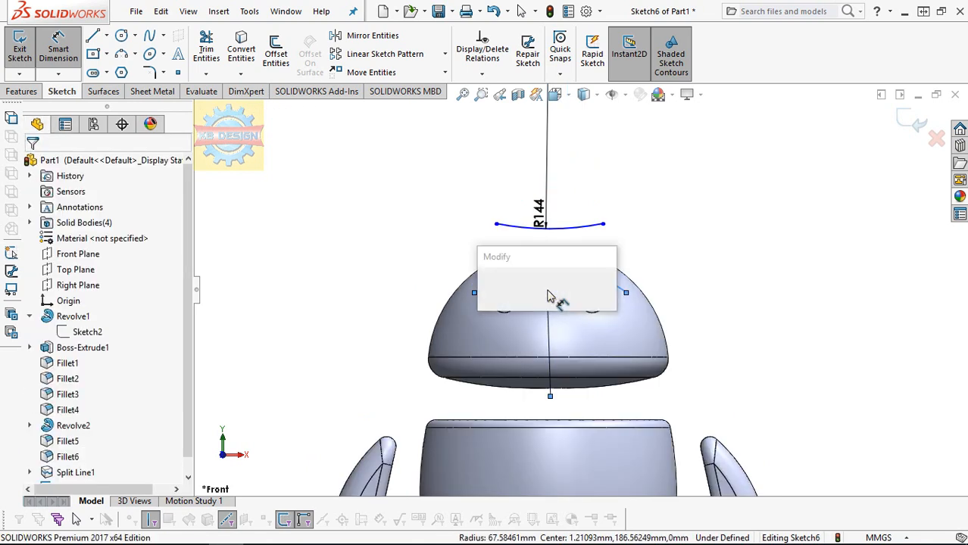
type("49")
key("Return")
Add a Horizontal relation between the two endpoints of the 144 mm radius arc
key("z")
key("z")
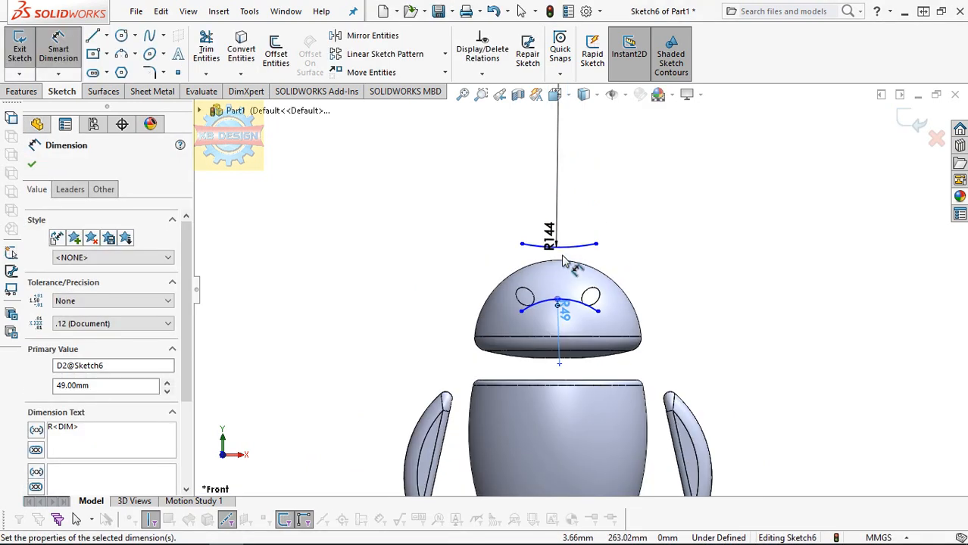
left_click(482, 73)
left_click(496, 108)
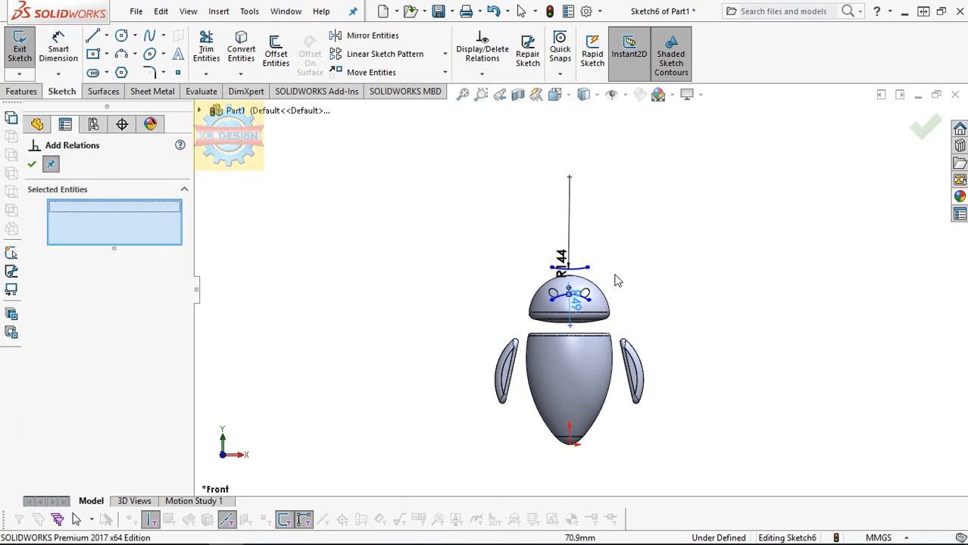
left_click(586, 268)
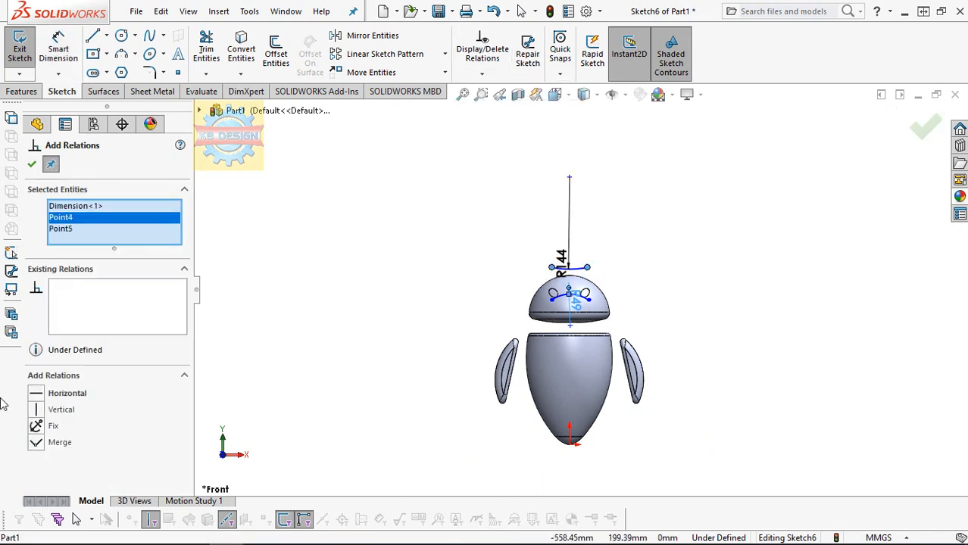
Add a Horizontal relation between the two endpoints of the 49 mm radius arc
left_click(482, 73)
left_click(492, 107)
scroll(598, 334, "down", 3)
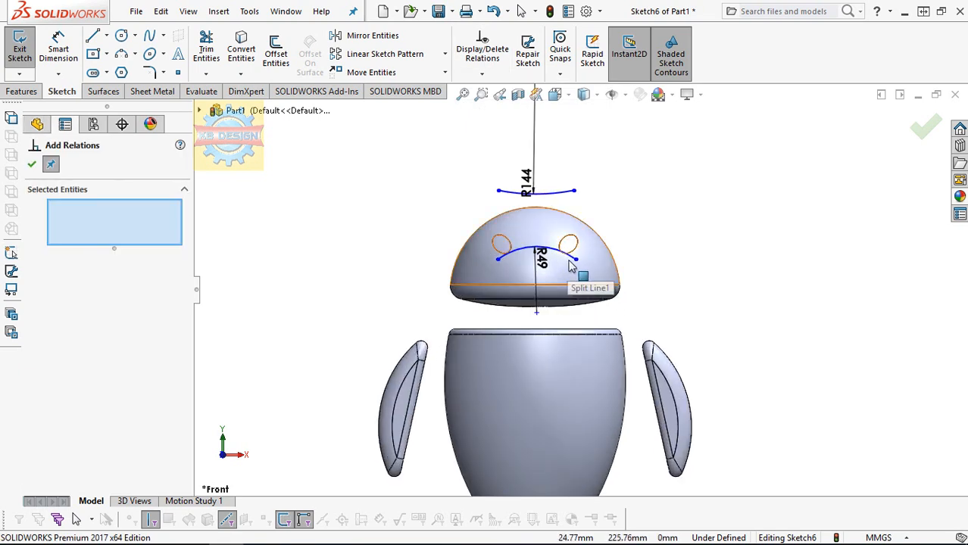
left_click(576, 259)
left_click(497, 259)
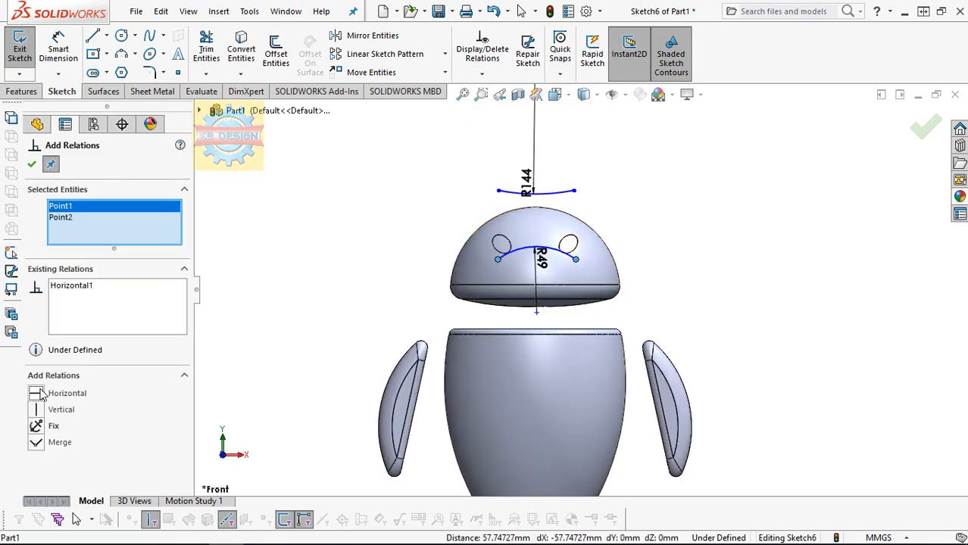
key("Escape")
Pull the 144 mm radius arc down by its midpoint so that it stretches across the body's top
scroll(561, 218, "down", 4)
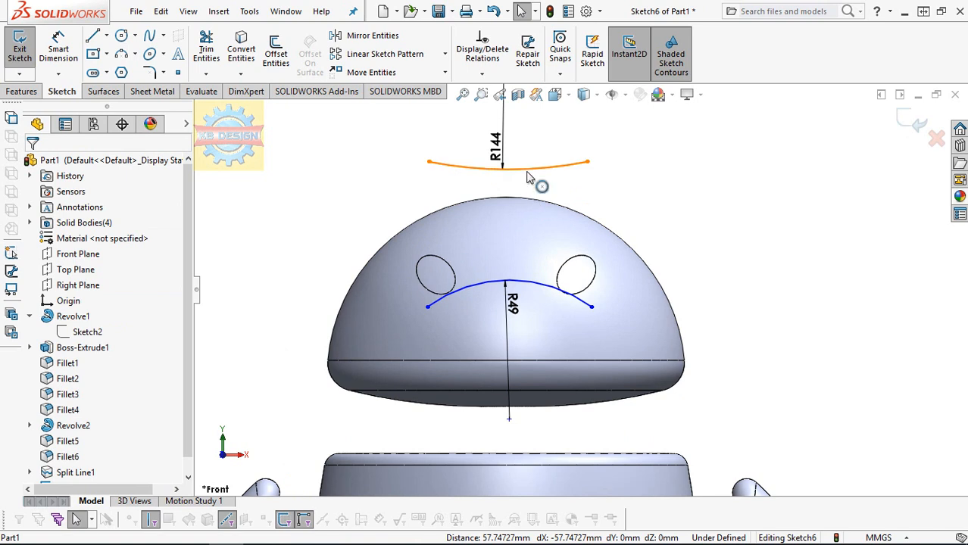
left_click(528, 173)
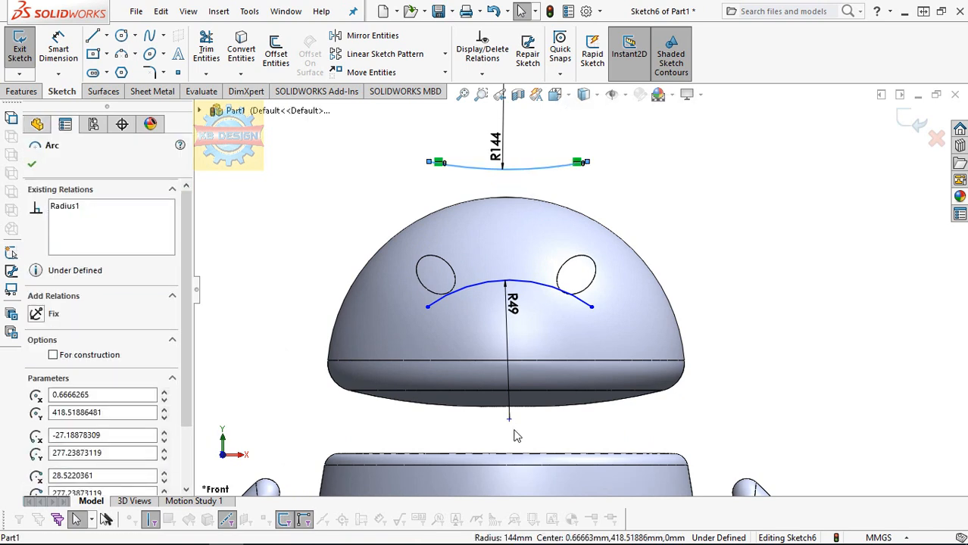
key("Escape")
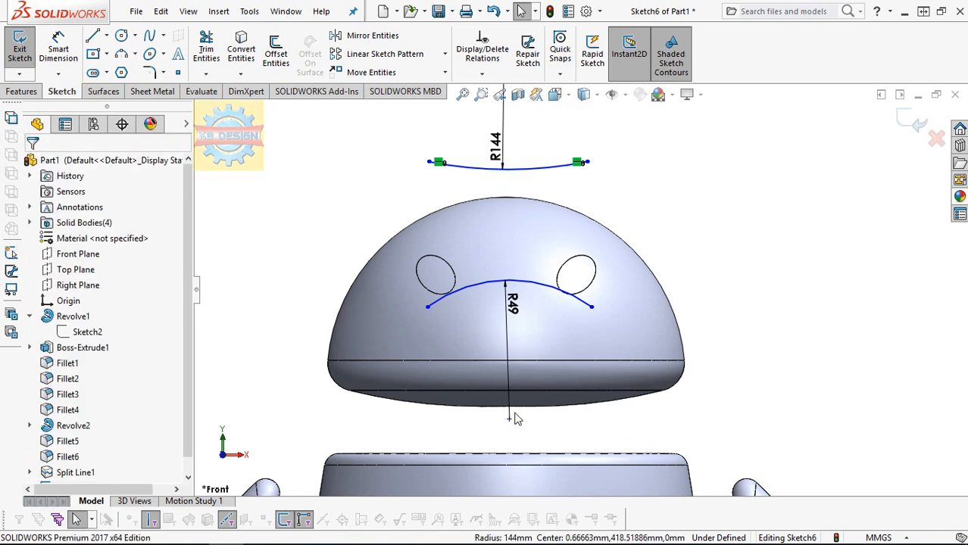
left_click(507, 167)
left_click_drag(512, 174, 503, 198)
scroll(519, 295, "up", 3)
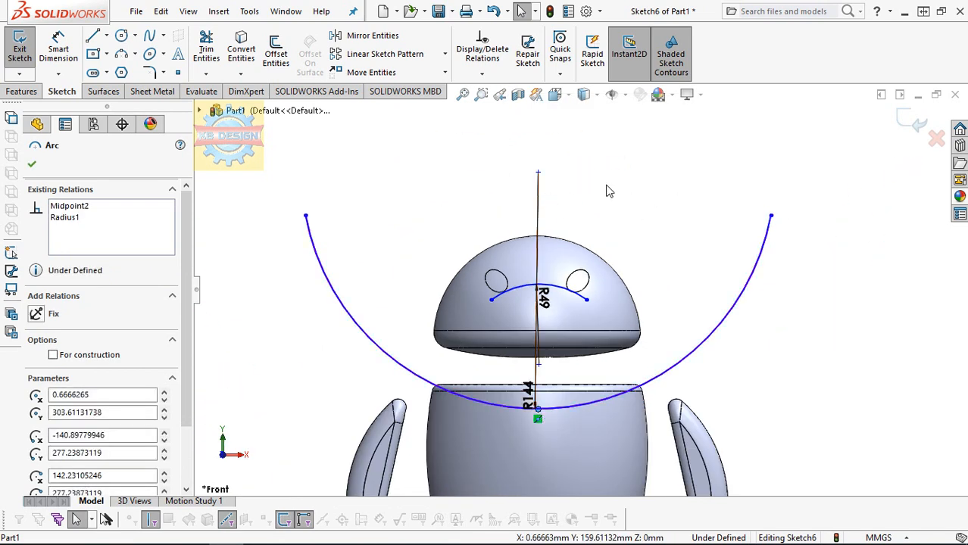
Move the 144 mm arc's center up, in line with the 49 mm arc's center, so the arc crosses the dome's lower rim
key("Escape")
left_click(539, 382)
left_click_drag(540, 173, 536, 107)
scroll(553, 366, "down", 2)
left_click(554, 363)
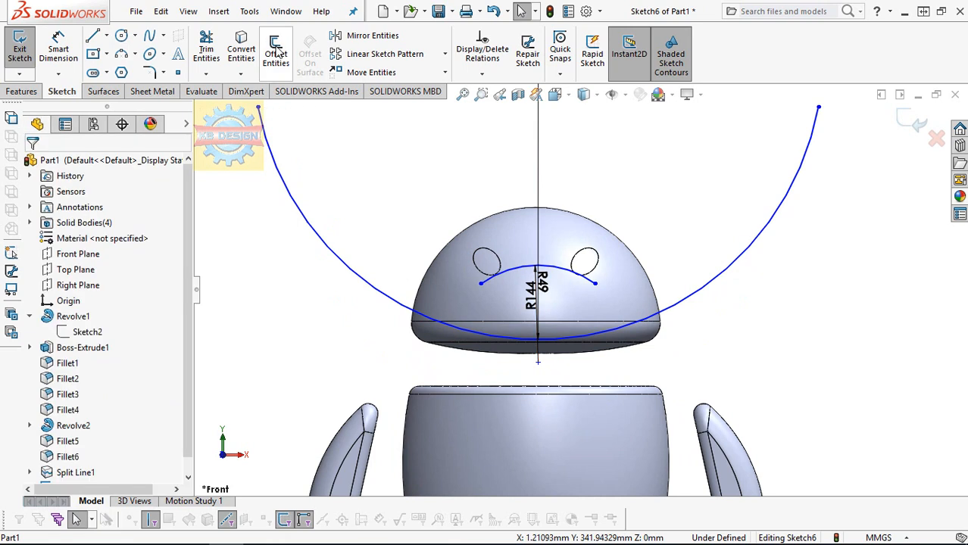
Dimension the 144 mm arc's midpoint 40.5 mm above the top edge of the robot's body
left_click(64, 51)
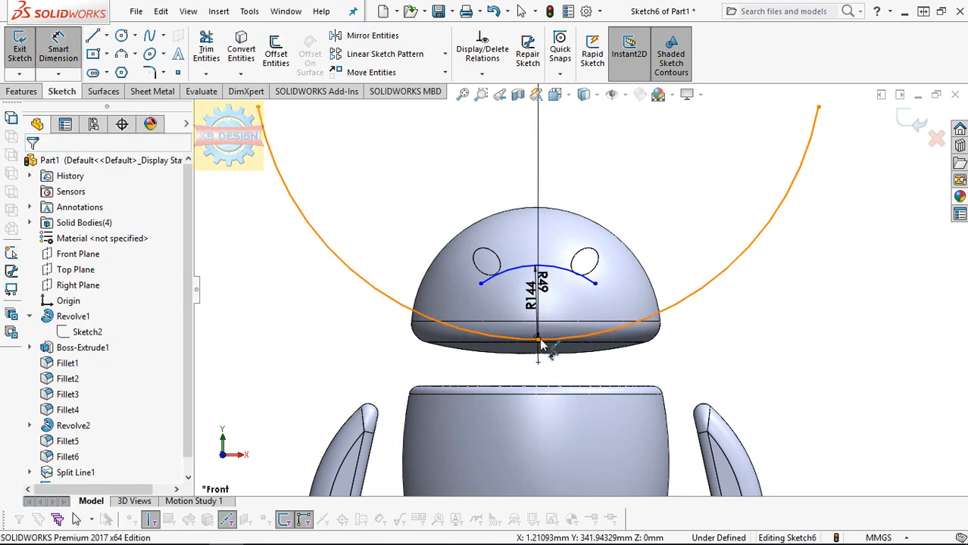
left_click(538, 342)
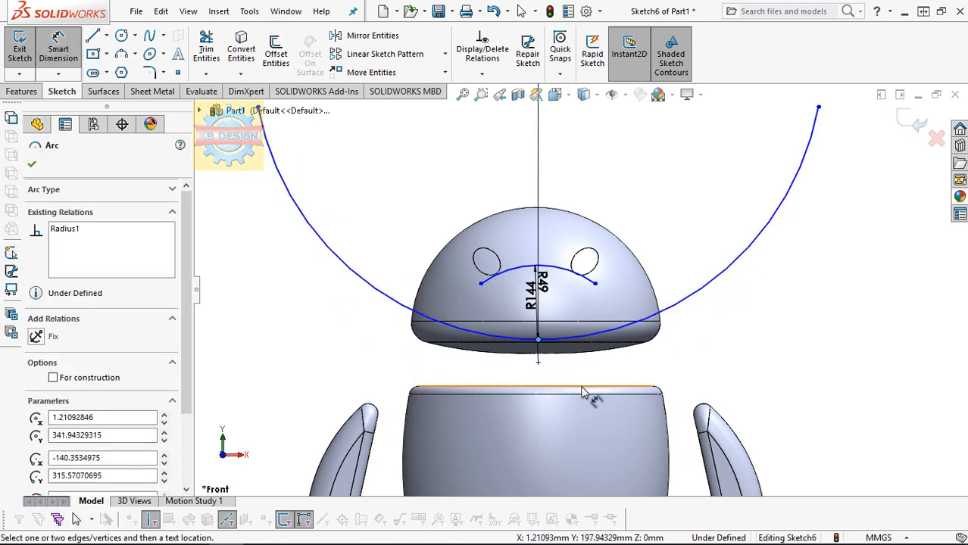
left_click(583, 392)
left_click(689, 377)
type("40.5")
key("Return")
scroll(469, 254, "down", 4)
key("Escape")
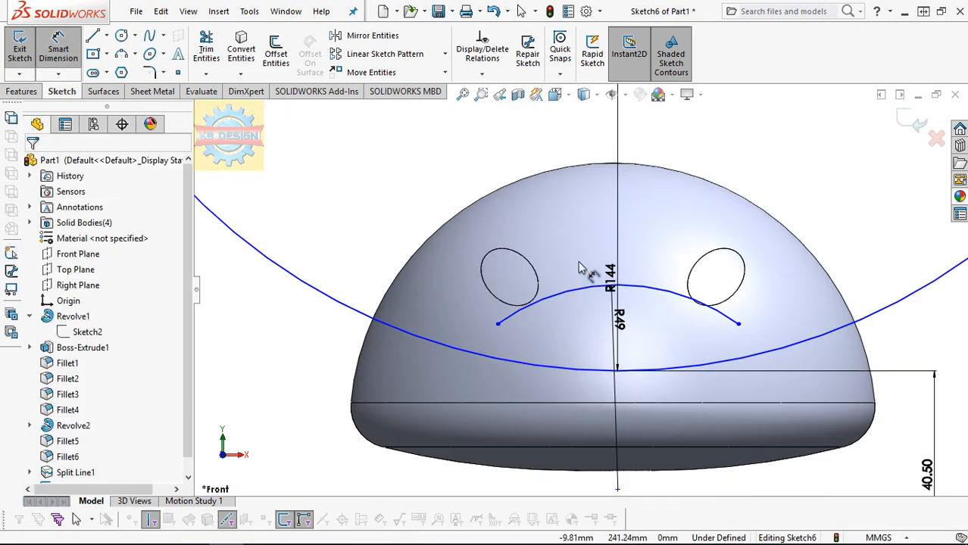
Set the vertical distance between the midpoints of the 49 mm and 144 mm arcs to 41.8 mm, moving the R144 label aside
left_click(59, 51)
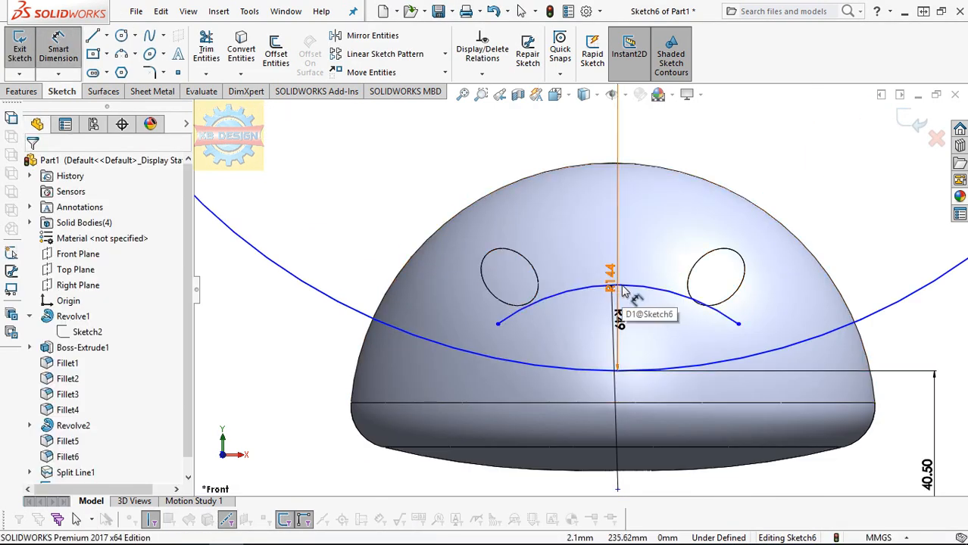
scroll(623, 290, "down", 4)
left_click_drag(610, 272, 745, 281)
left_click(75, 58)
left_click(602, 265)
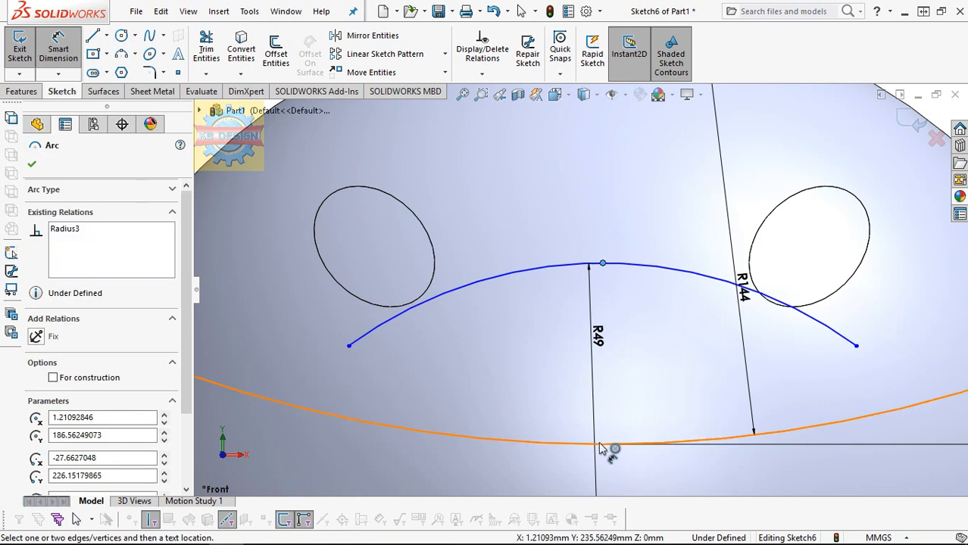
left_click(600, 443)
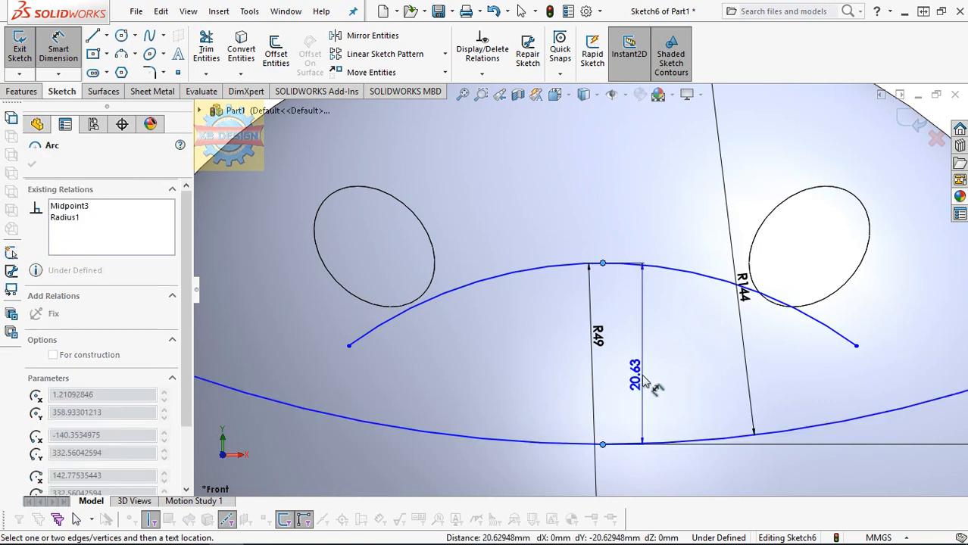
left_click(644, 383)
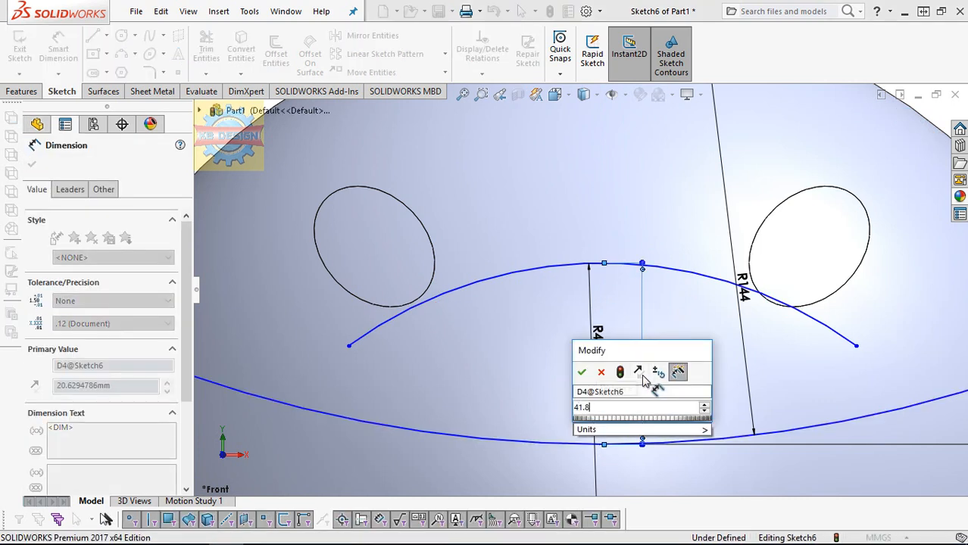
key("Return")
scroll(647, 371, "up", 7)
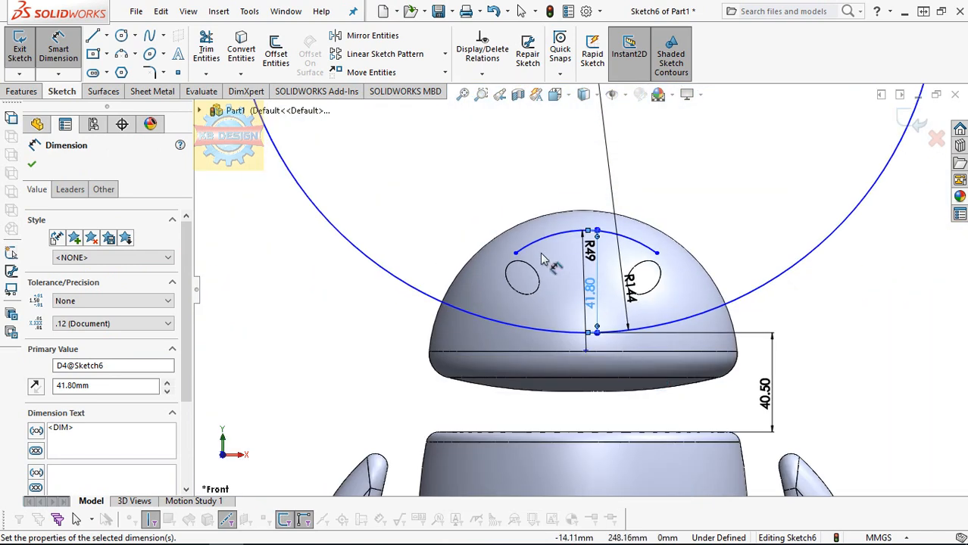
Extend the 49 mm arc by pulling its right endpoint down and outward past the eye
left_click(517, 254)
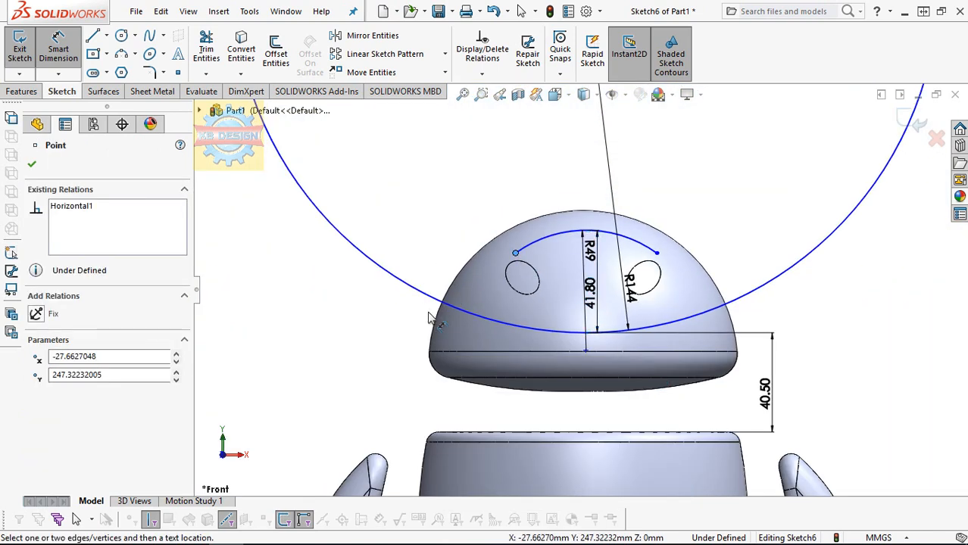
key("Escape")
left_click_drag(656, 254, 691, 290)
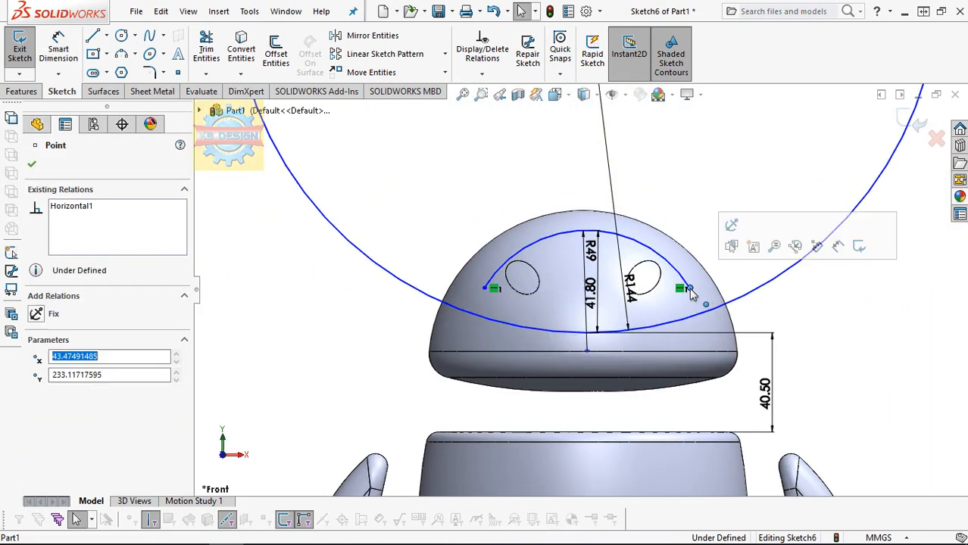
Add a Vertical relation between the 144 mm arc's center point and the origin
scroll(690, 291, "up", 6)
key("Escape")
left_click(483, 75)
left_click(494, 108)
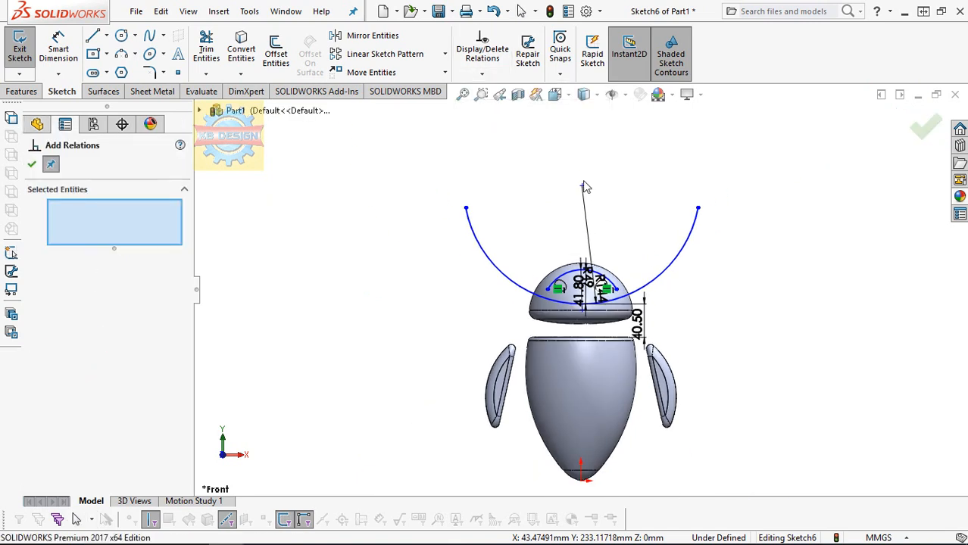
left_click(583, 187)
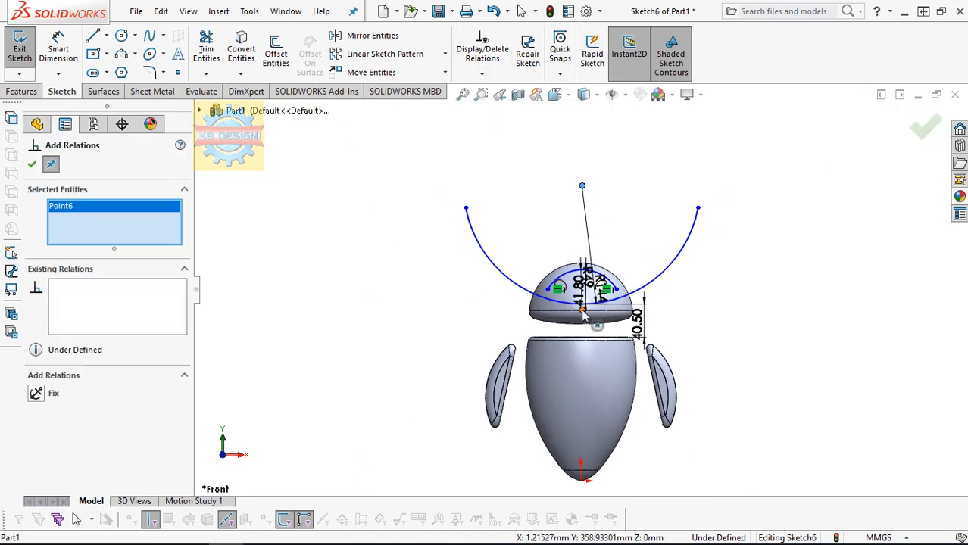
left_click(581, 481)
left_click(36, 410)
scroll(583, 299, "down", 3)
key("Escape")
Add a Vertical relation between the 49 mm arc's center point and the origin
scroll(564, 250, "down", 3)
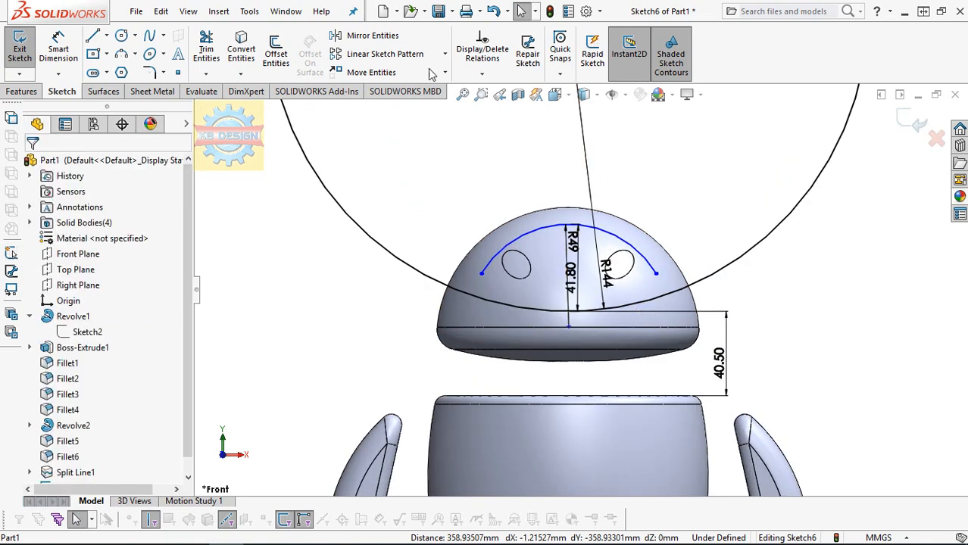
left_click(482, 74)
left_click(510, 117)
left_click(568, 328)
scroll(584, 379, "up", 5)
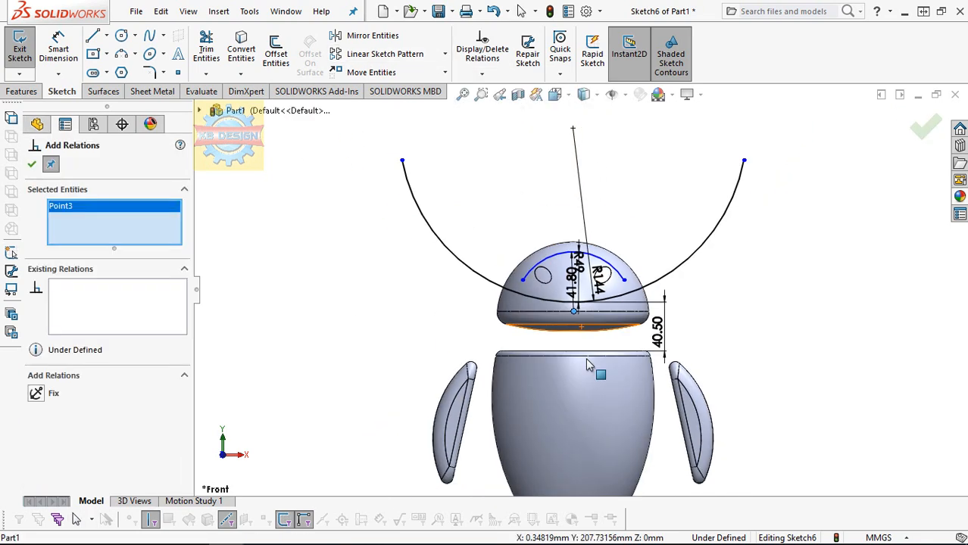
left_click(577, 447)
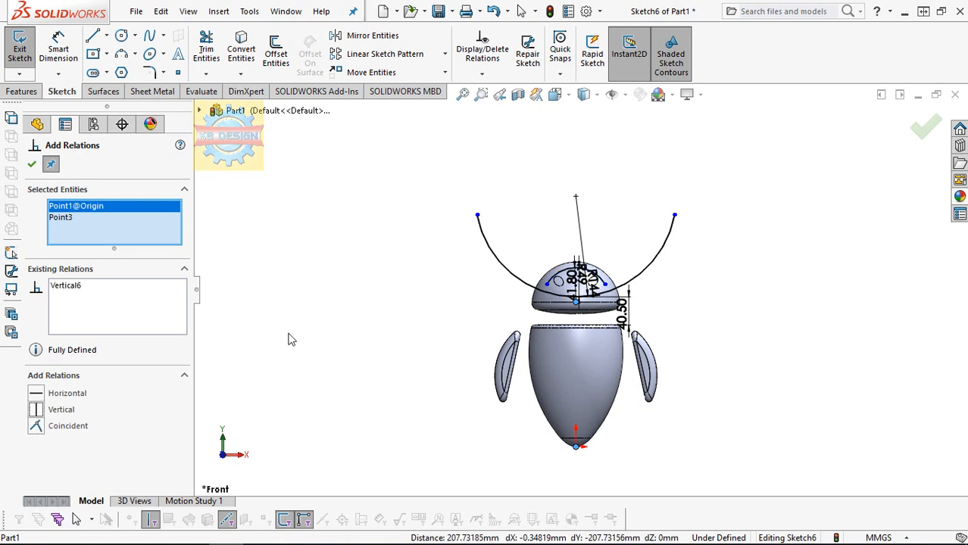
scroll(546, 346, "down", 5)
key("Escape")
Extend the 49 mm arc's ends down to meet the 144 mm arc and trim the 144 mm arc's portions outside the face outline
left_click_drag(615, 322, 627, 361)
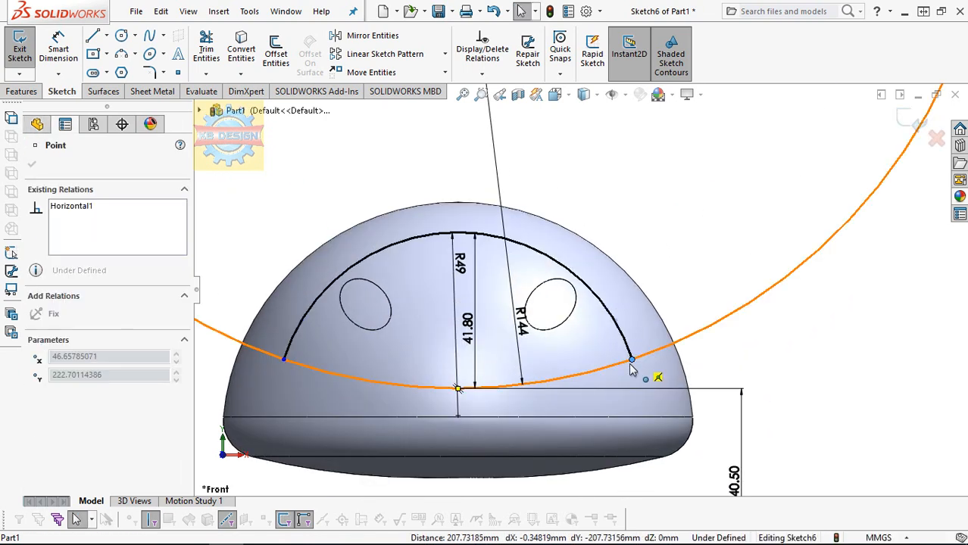
left_click(206, 49)
mouse_move(257, 241)
left_mouse_down()
mouse_move(292, 391)
mouse_move(729, 293)
left_mouse_up()
Round both lower corners of the face outline with 10 mm sketch fillets, accepting the loss of the midpoint relations
left_click(154, 74)
left_click(319, 370)
left_click(296, 331)
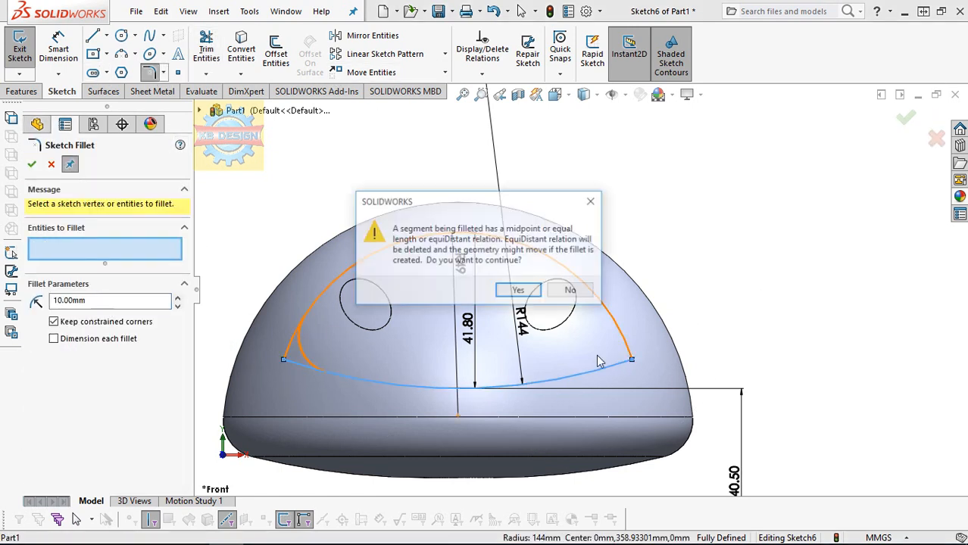
left_click(519, 292)
left_click(619, 334)
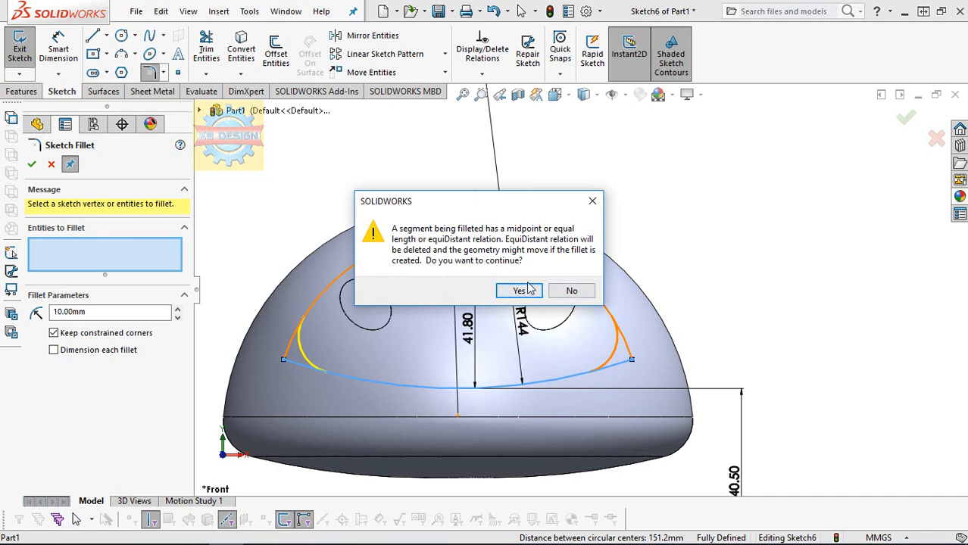
left_click(519, 292)
left_click(31, 164)
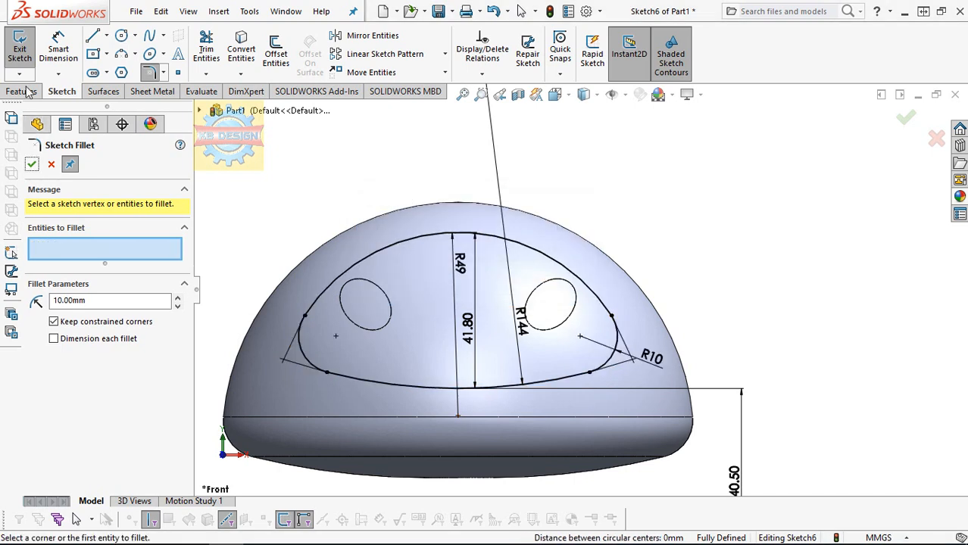
Finish the sketch and project it onto the dome's outer face as a split line, using a single, reversed direction
left_click(19, 49)
left_click(24, 92)
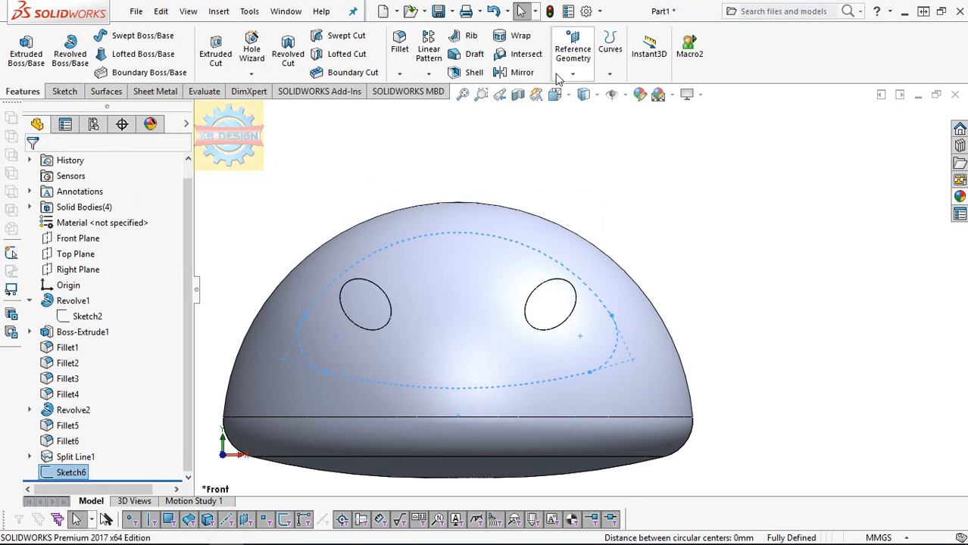
left_click(610, 53)
left_click(636, 91)
left_click(471, 287)
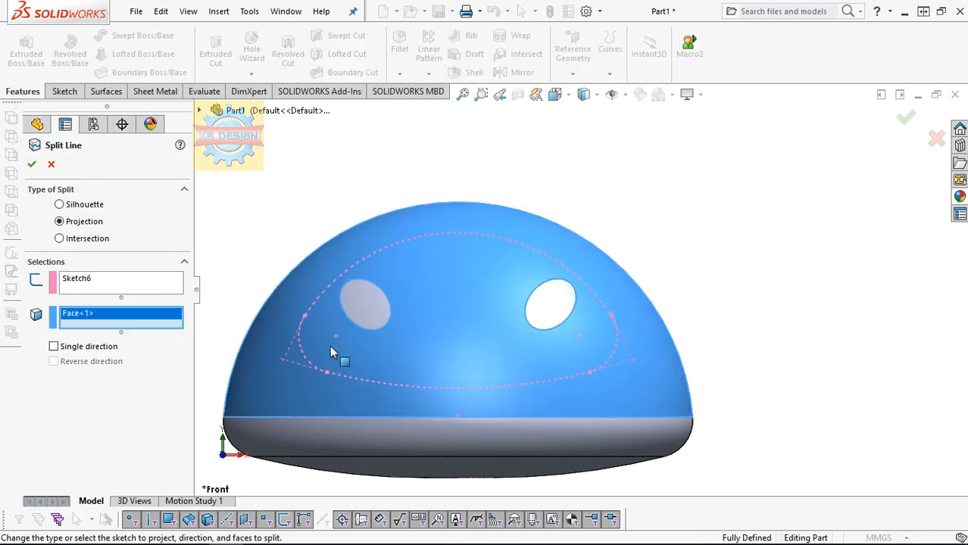
middle_click_drag(237, 330, 324, 376)
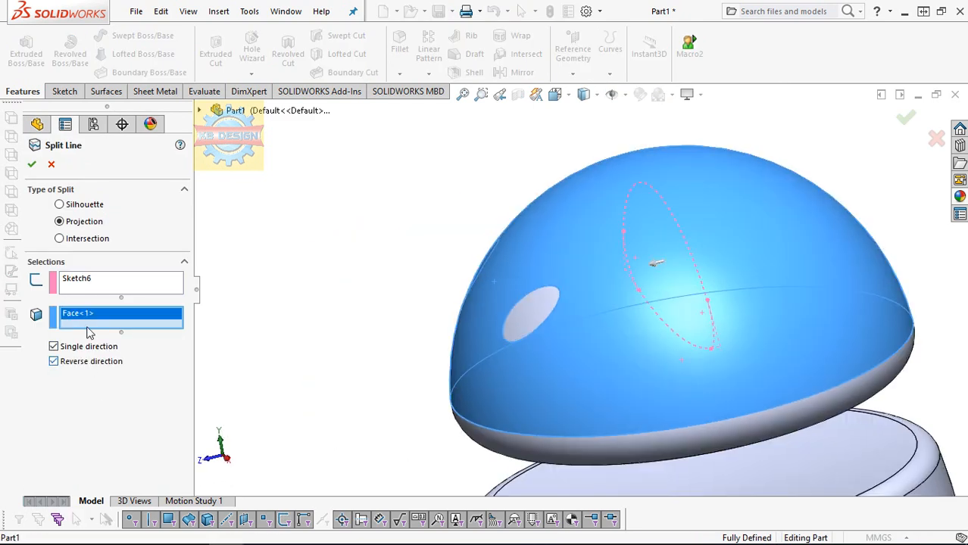
left_click(32, 164)
Apply a white color to all four solid bodies: the main body, both arms and the head
scroll(431, 262, "up", 7)
middle_click_drag(523, 296, 612, 269)
scroll(610, 327, "down", 1)
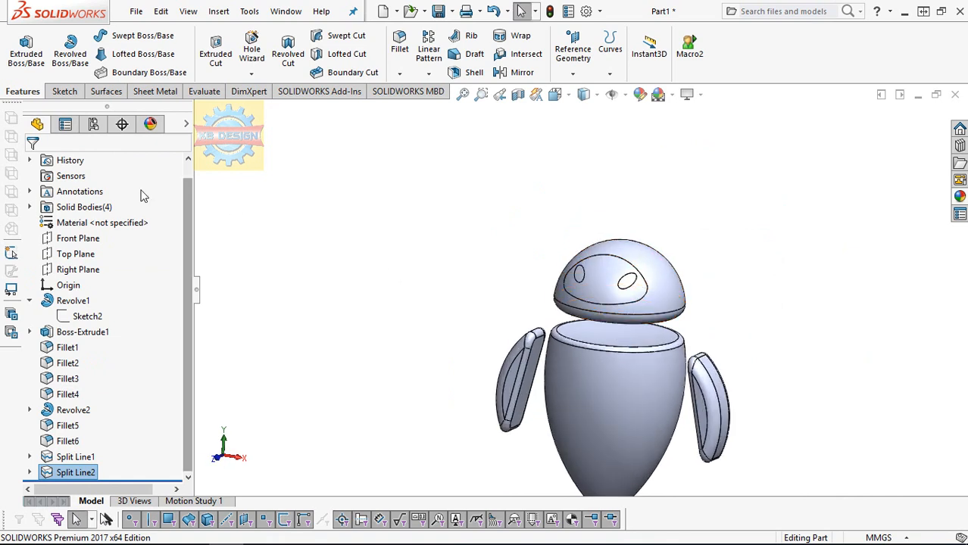
right_click(91, 211)
left_click(30, 207)
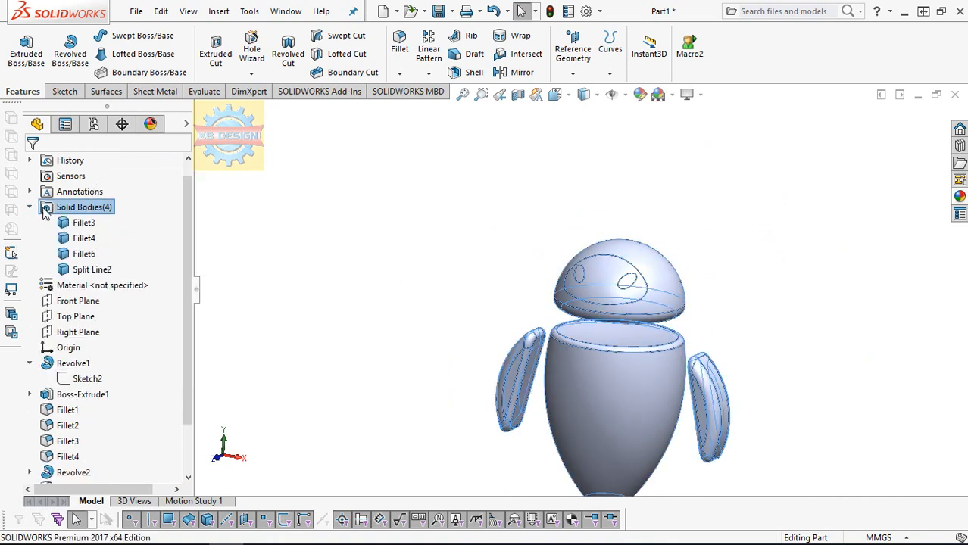
right_click(70, 222)
left_click(160, 200)
left_click(156, 234)
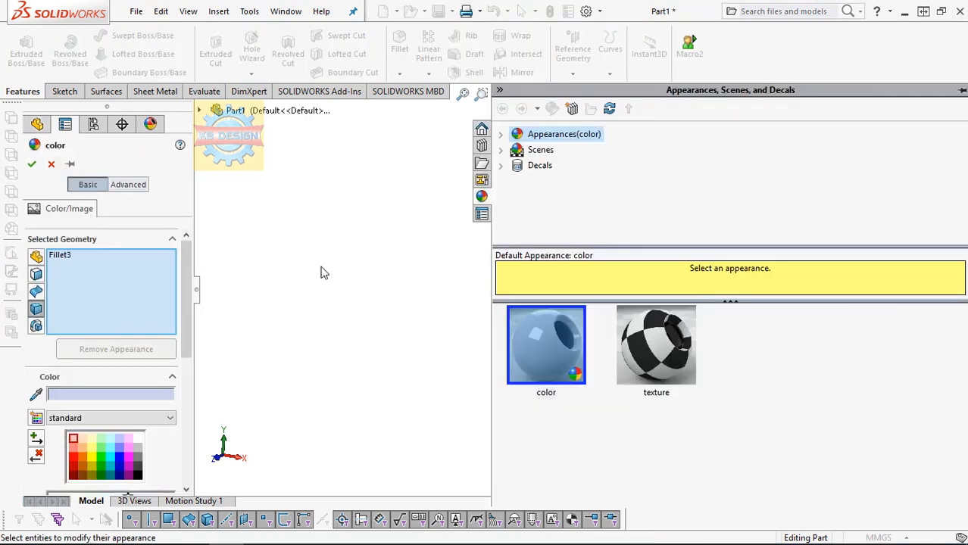
left_click(649, 410)
left_click(530, 383)
left_click(624, 299)
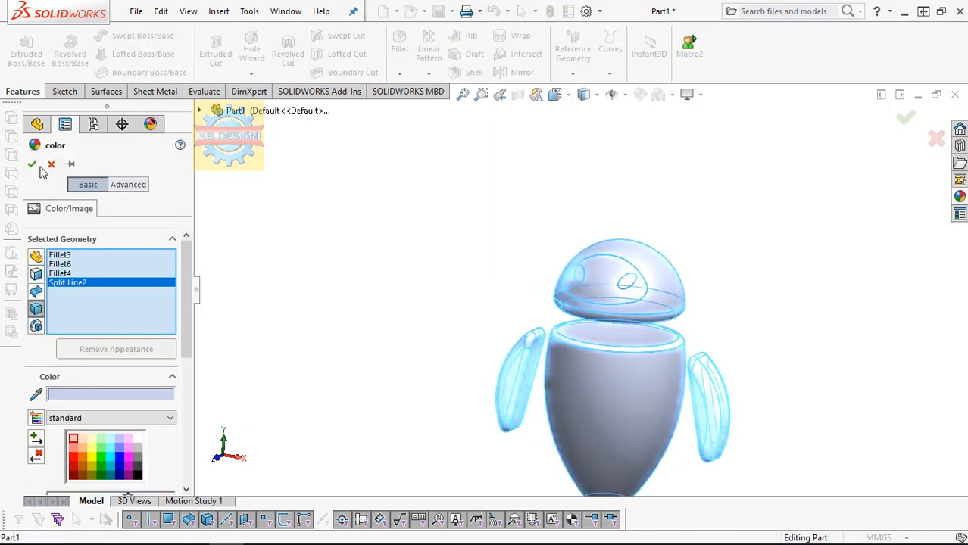
left_click(138, 439)
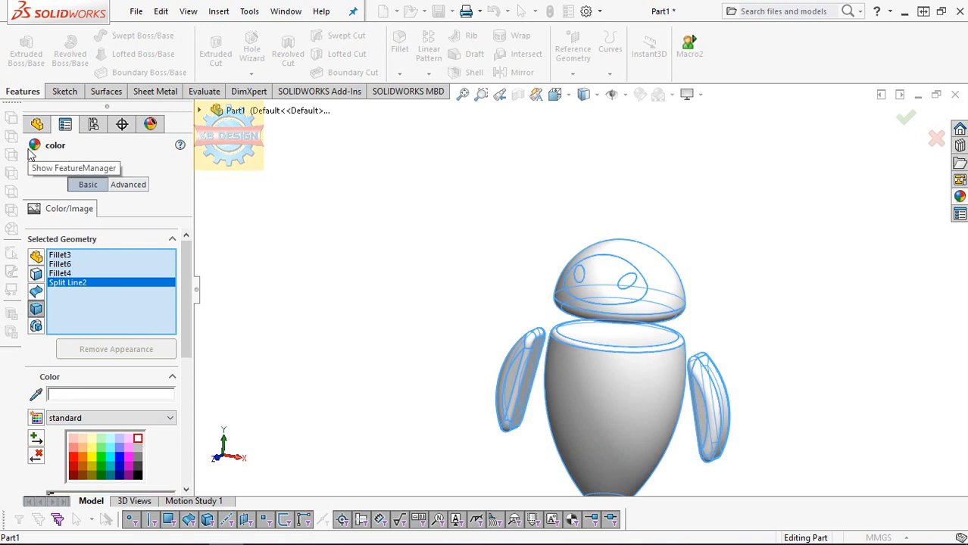
key("Return")
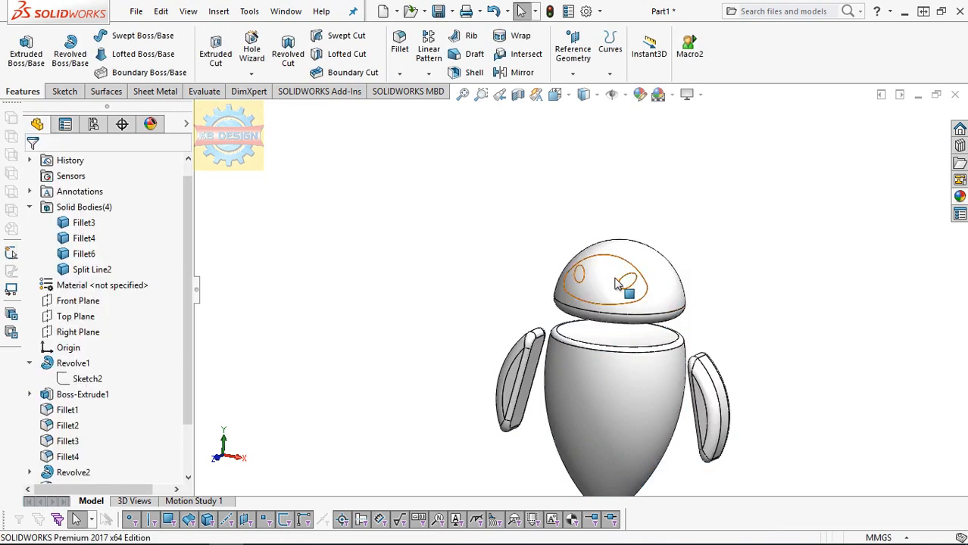
Color the split face area around the eyes black
right_click(618, 284)
left_click(735, 166)
left_click(758, 200)
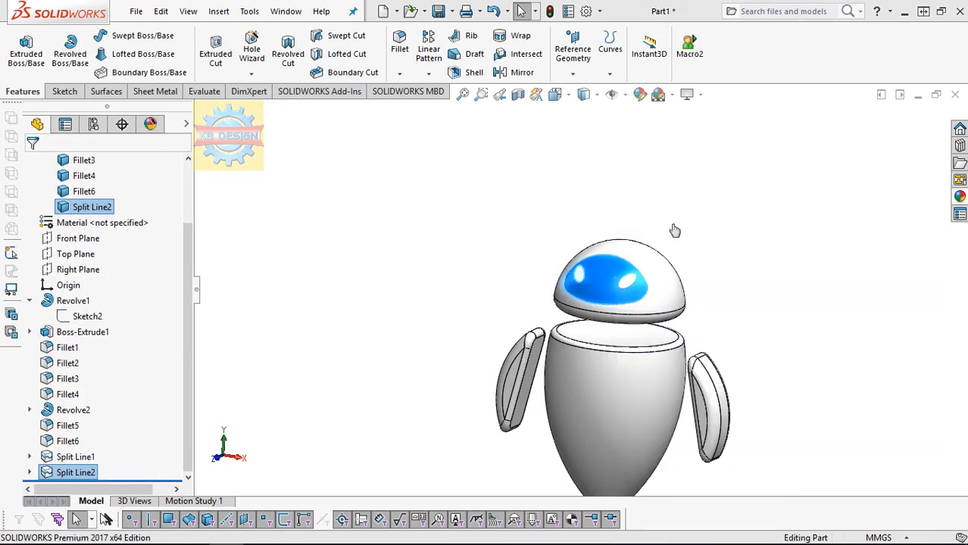
left_click(138, 475)
left_click(32, 163)
Color both eye faces blue
right_click(583, 277)
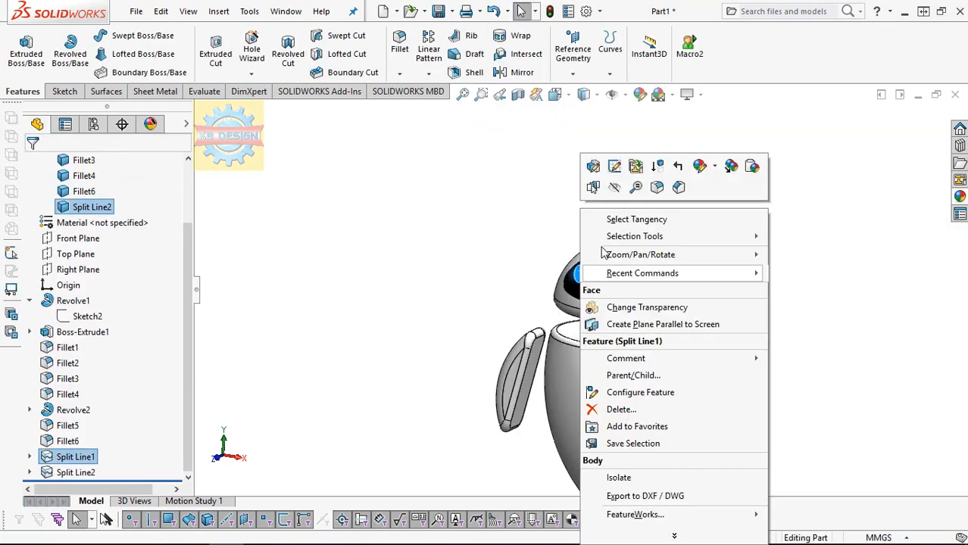
left_click(701, 165)
left_click(717, 199)
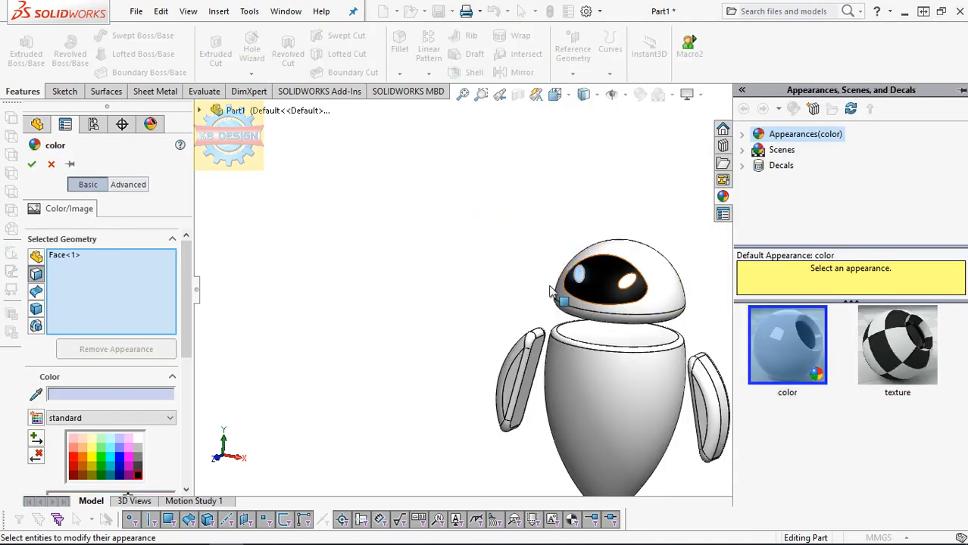
left_click(121, 458)
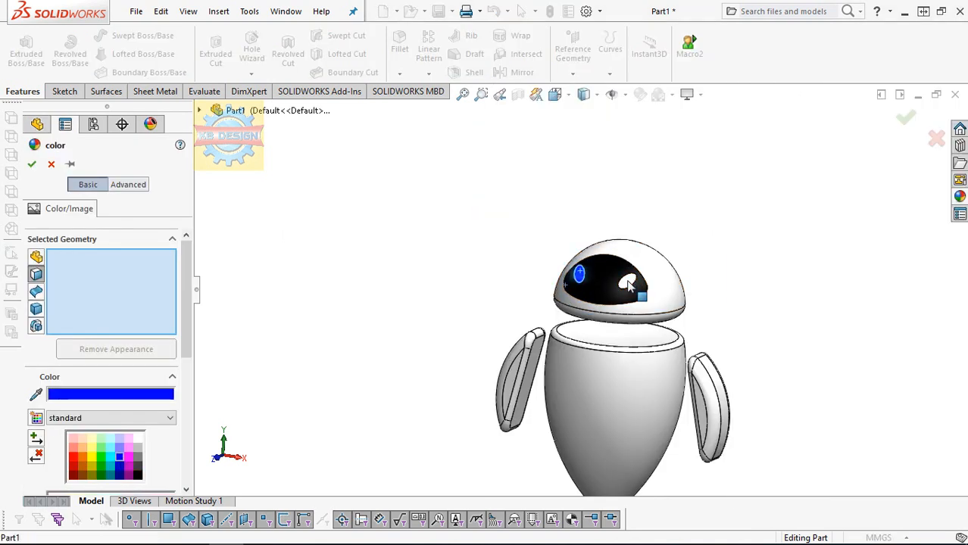
left_click(627, 283)
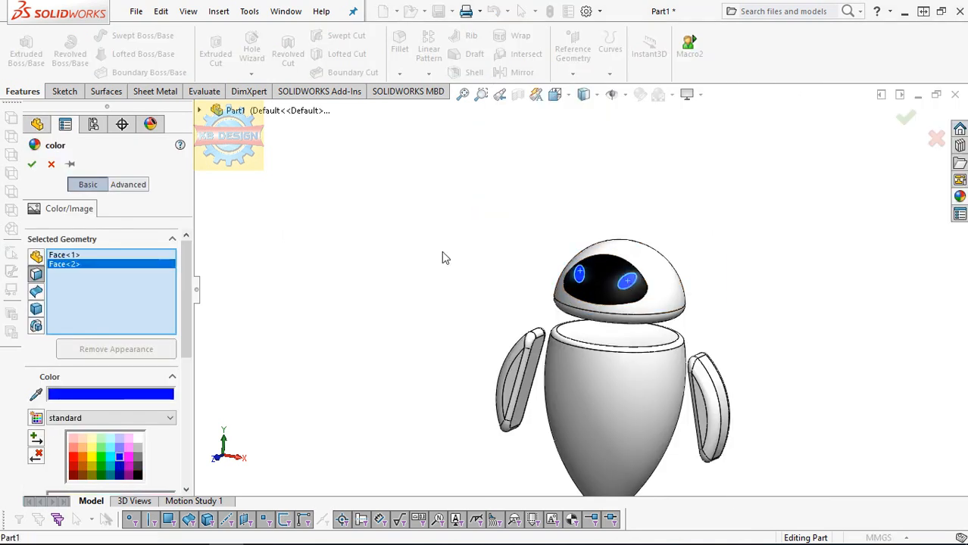
left_click(34, 167)
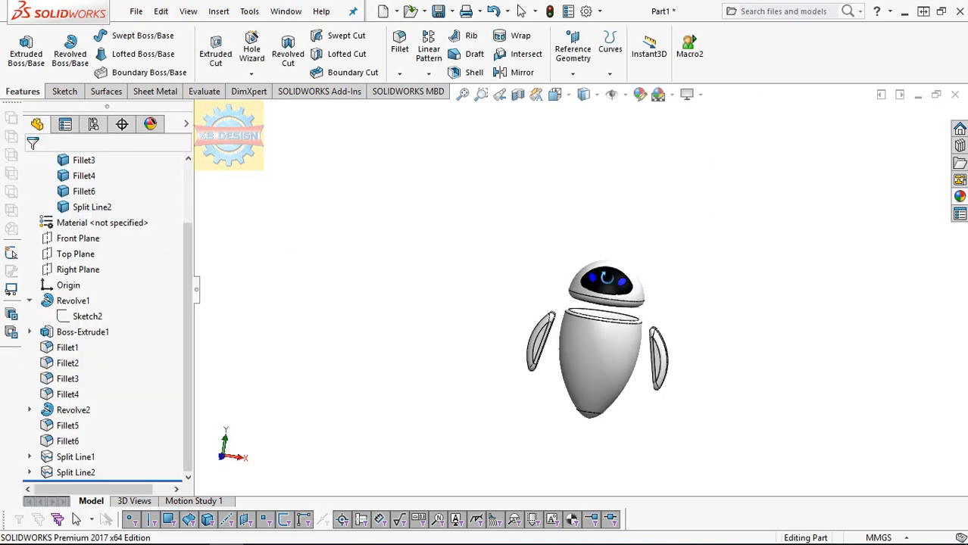
key("space")
left_click(698, 216)
middle_click_drag(698, 215, 666, 229)
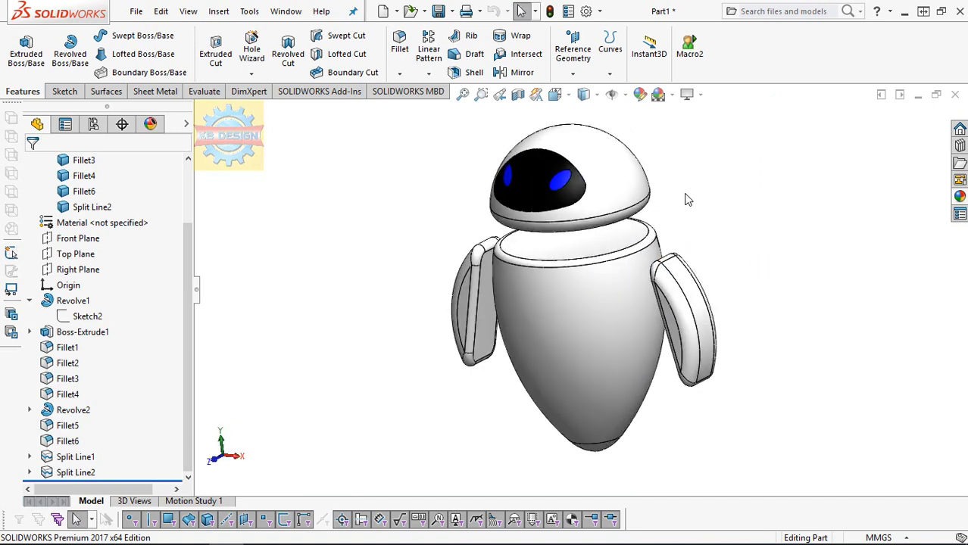